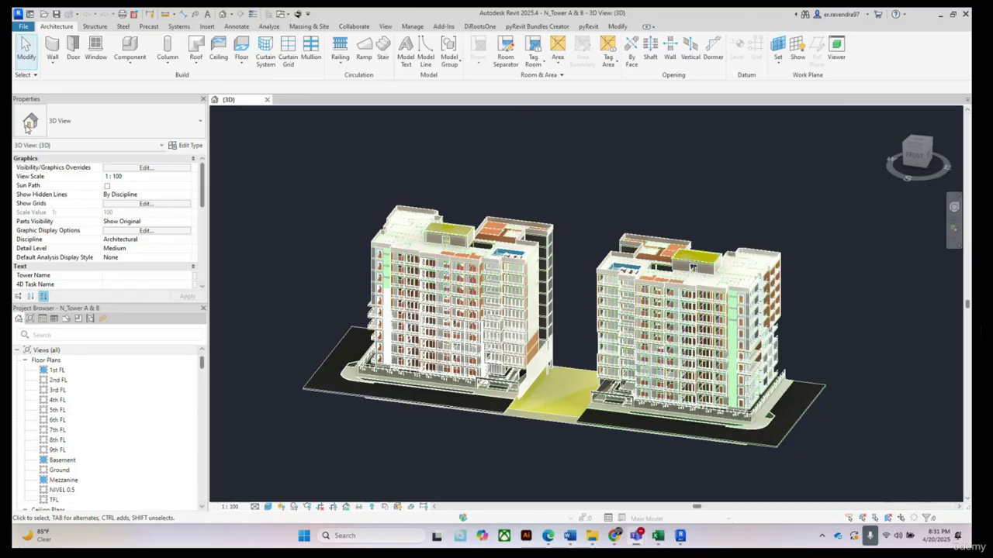
Start a DWF/DWFx export of the current 3D view of the two towers
left_click(22, 28)
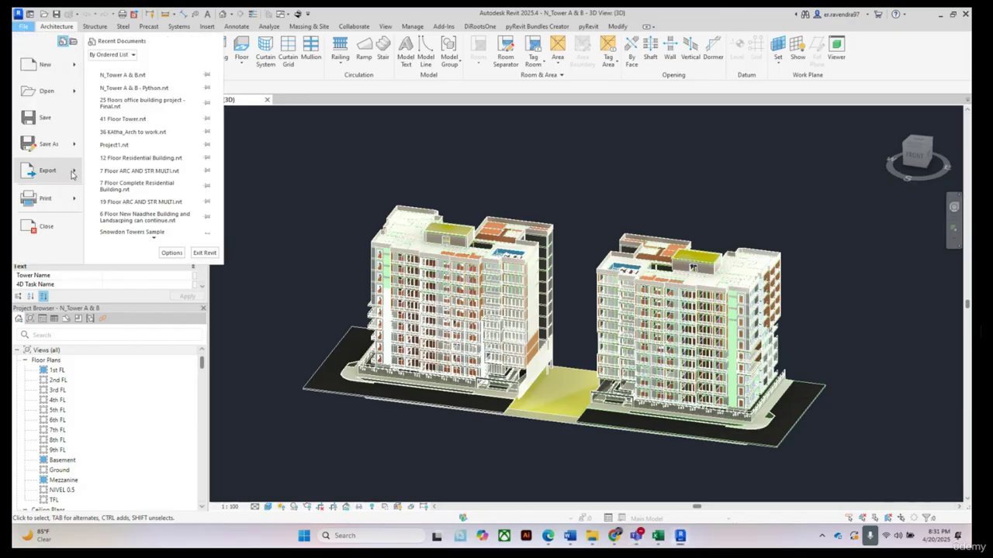
mouse_move(72, 173)
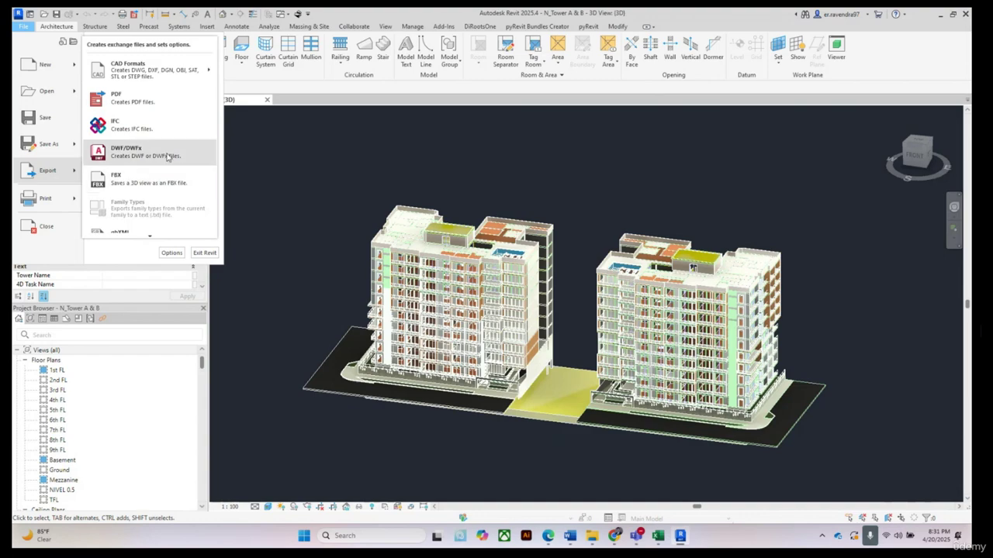
mouse_move(151, 238)
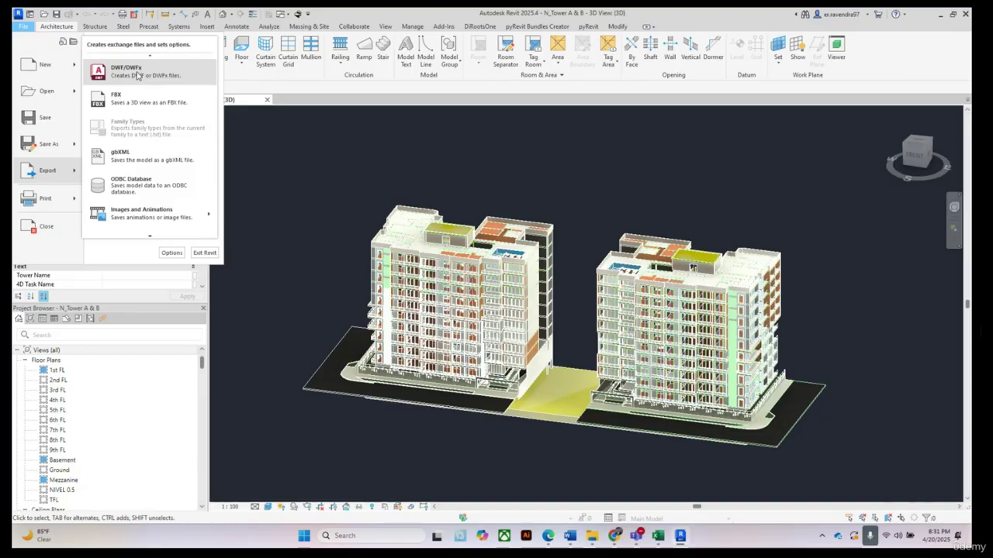
left_click(137, 74)
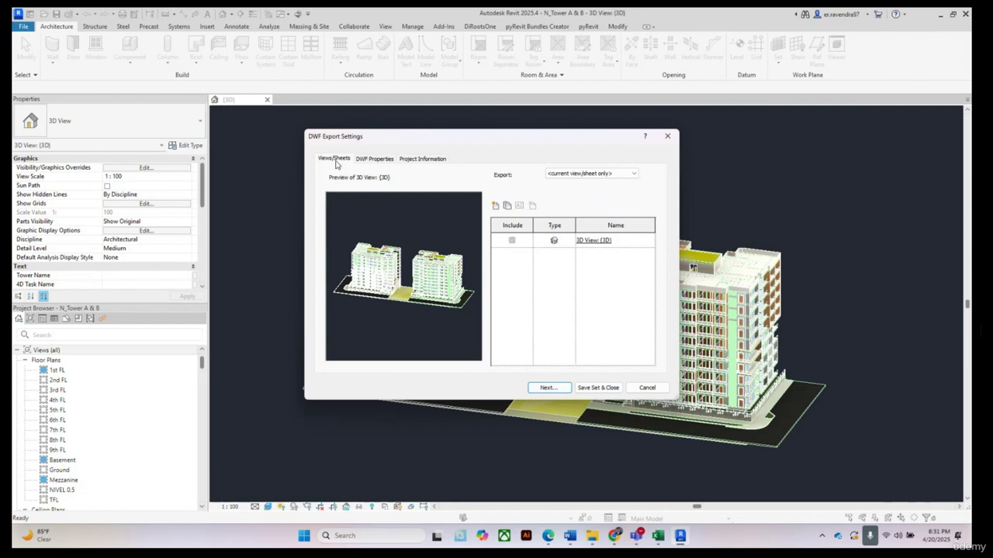
Review the view selection, DWF properties and project information in the DWF export settings
left_click(380, 159)
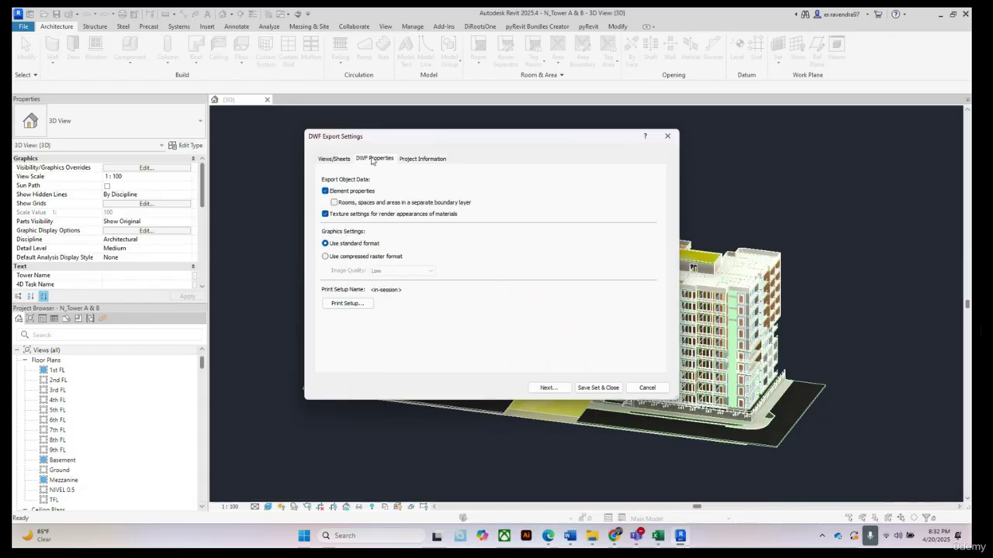
left_click(423, 160)
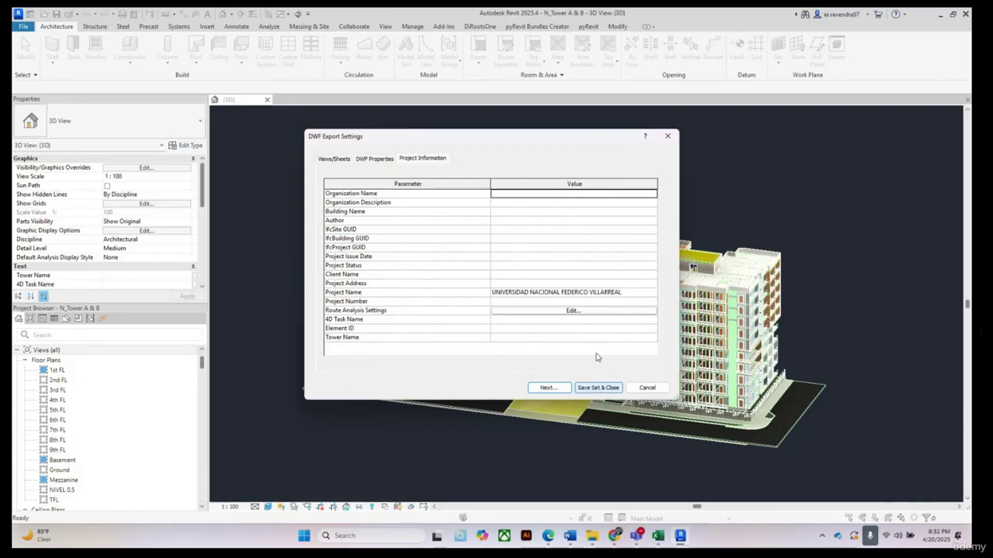
left_click(335, 159)
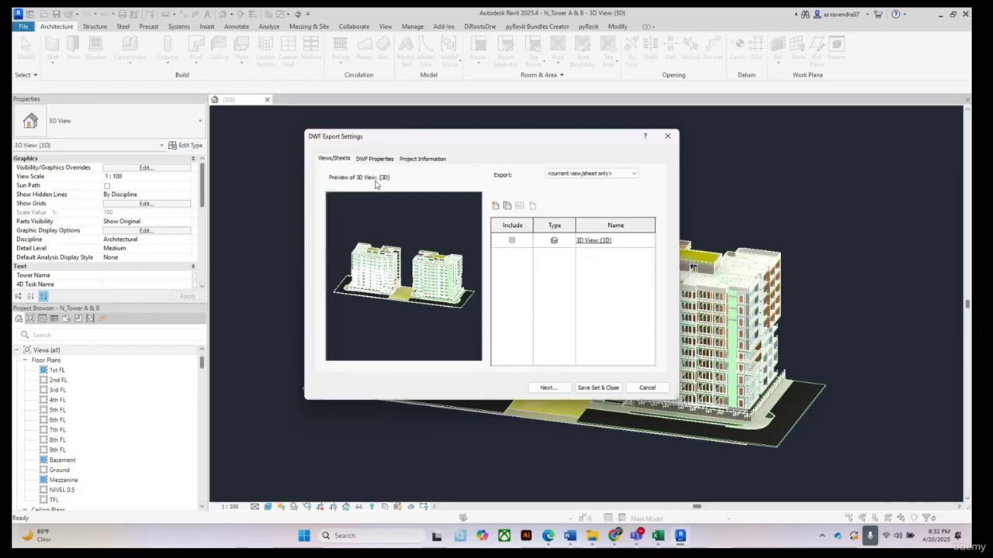
left_click(548, 387)
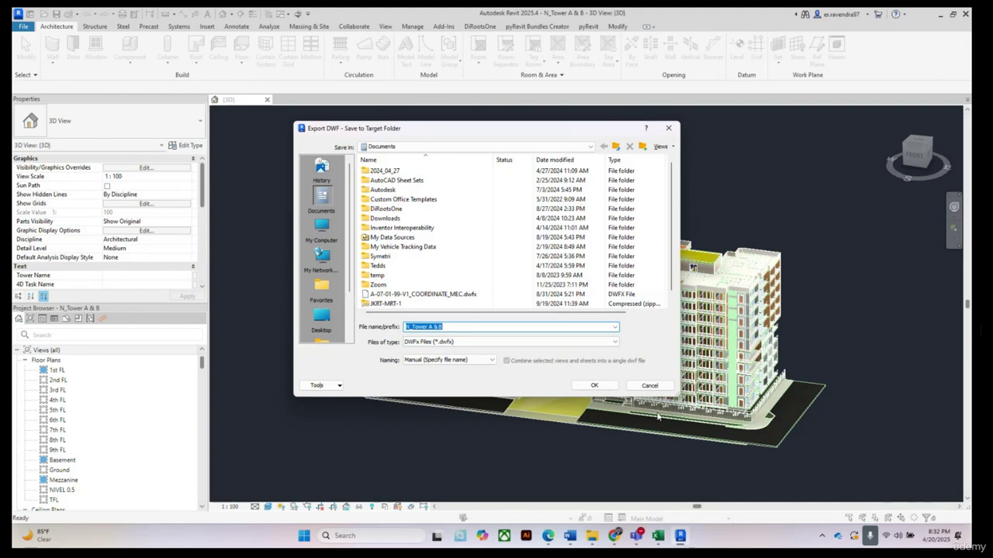
left_click(650, 389)
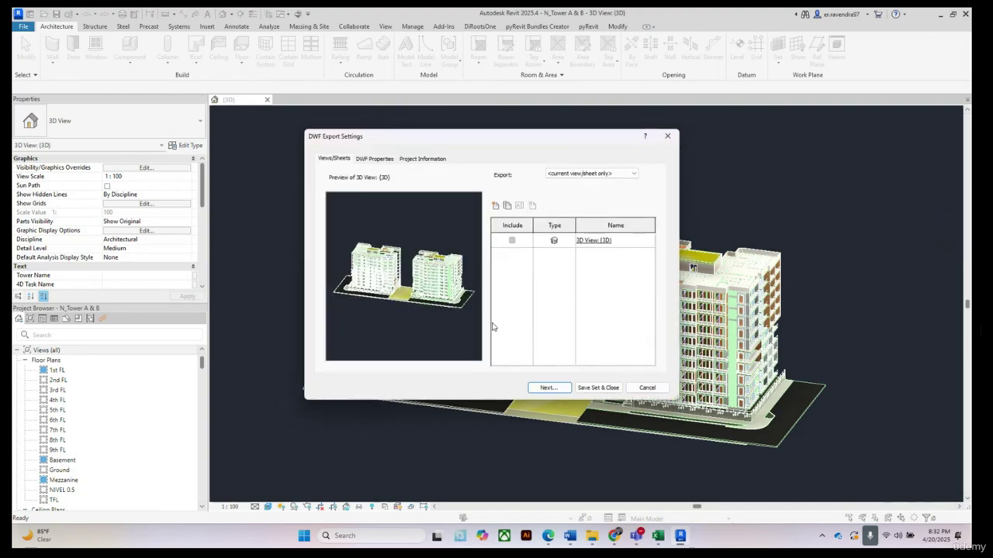
left_click(372, 159)
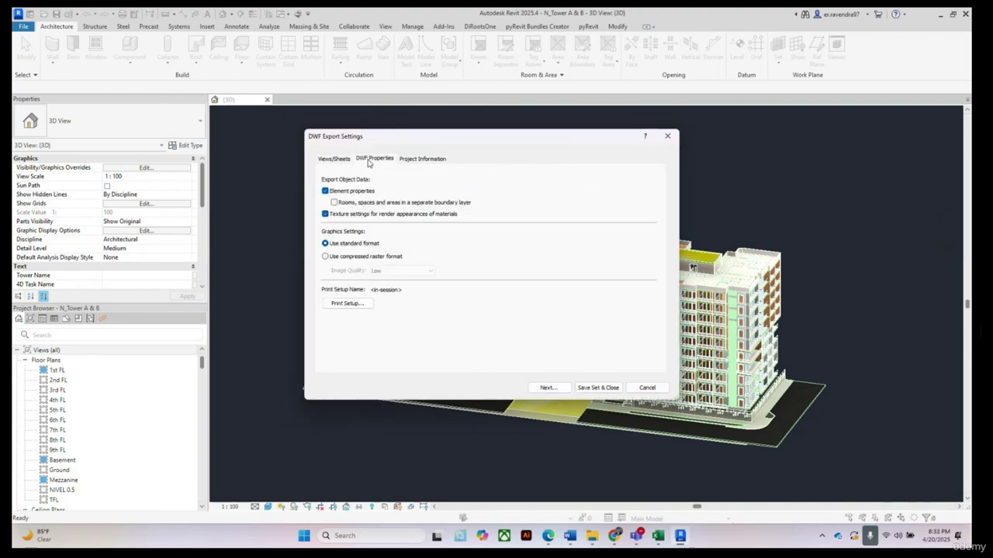
left_click(424, 159)
left_click(375, 159)
left_click(332, 159)
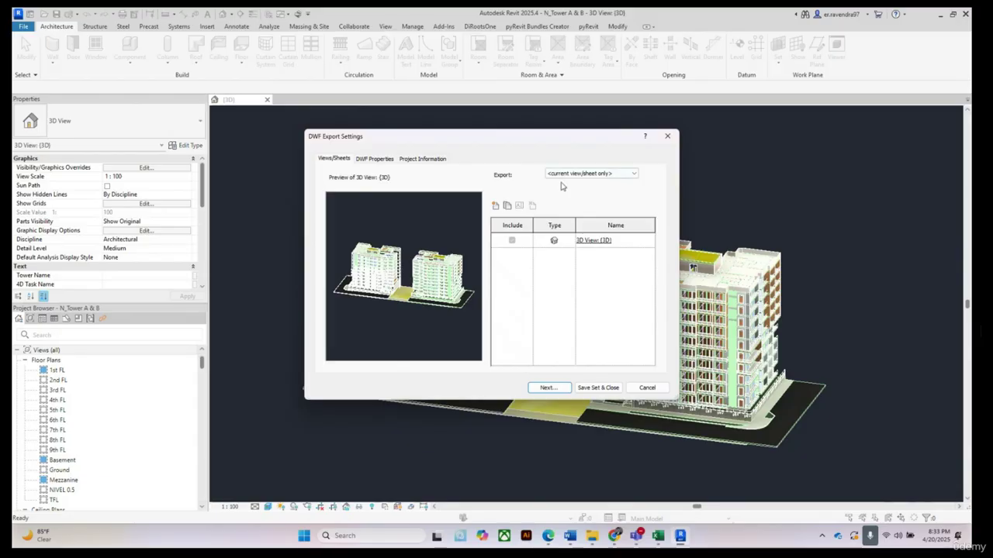
left_click(375, 160)
left_click(333, 163)
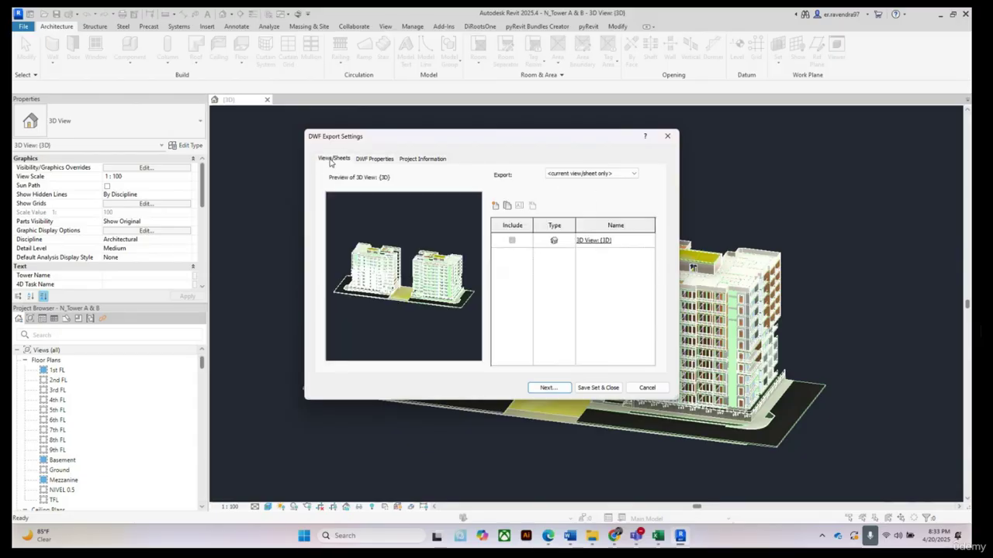
left_click(374, 160)
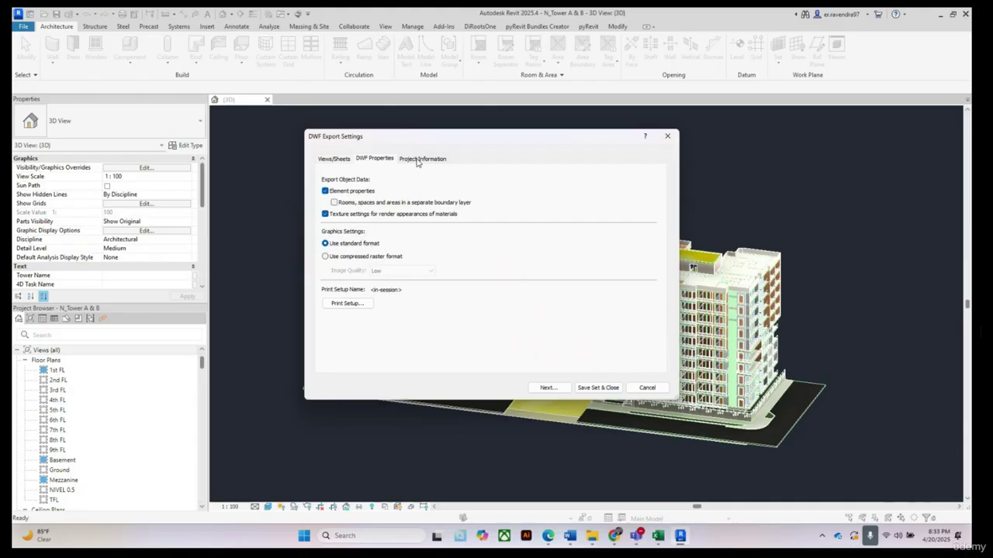
left_click(420, 159)
left_click(333, 159)
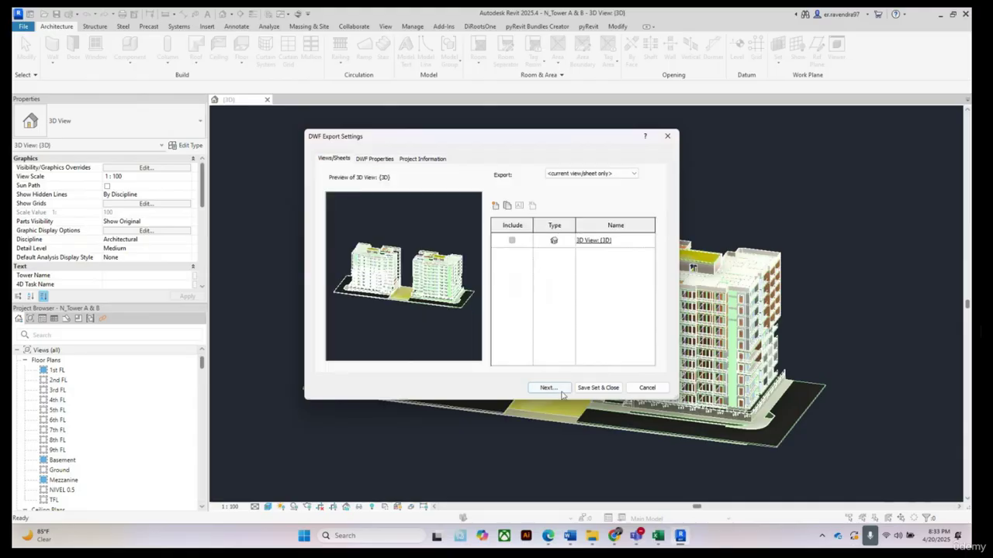
Export the 3D view as a DWFx file named N_Tower A & B into the Schedule 2 Revit folder in Downloads
left_click(547, 388)
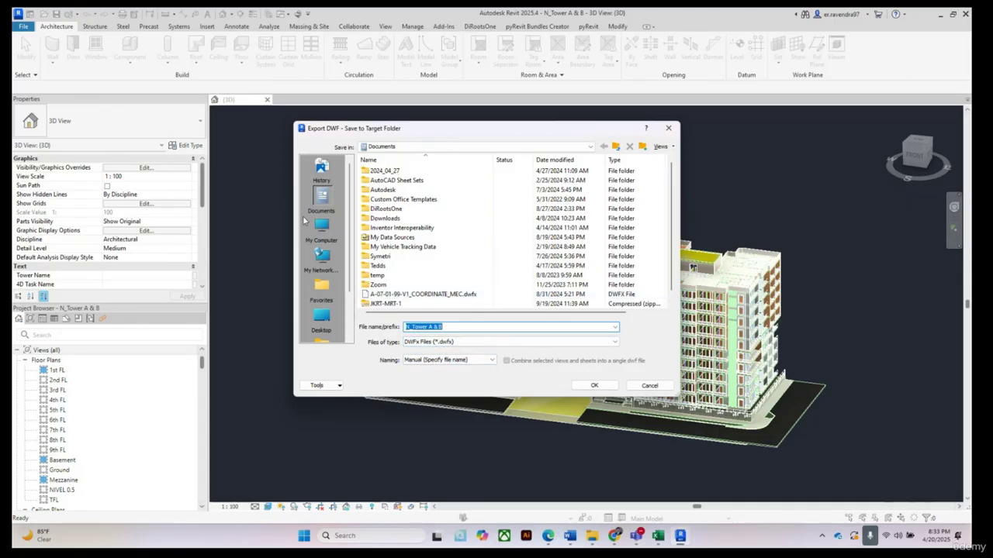
scroll(318, 276, "down", 1)
scroll(317, 276, "down", 1)
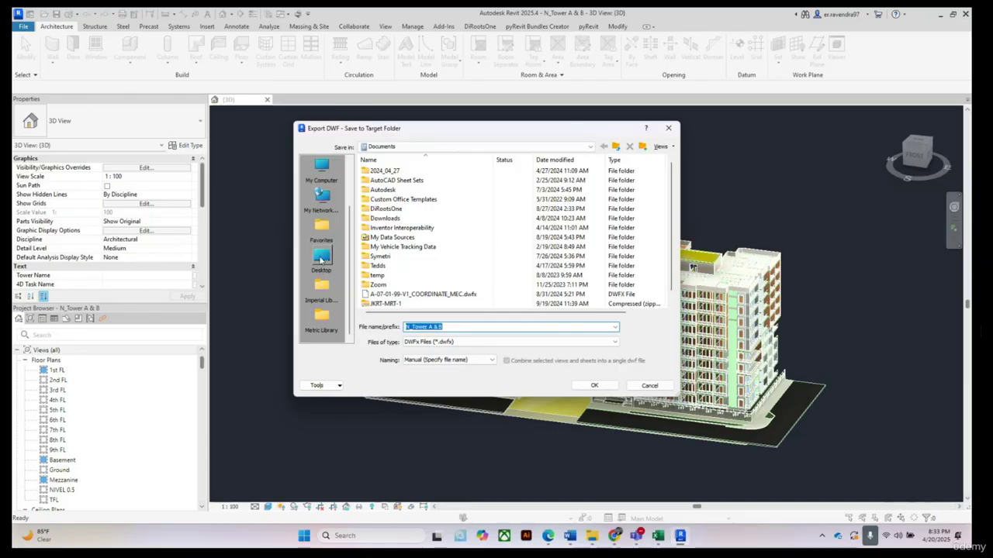
left_click(321, 260)
scroll(319, 210, "up", 2)
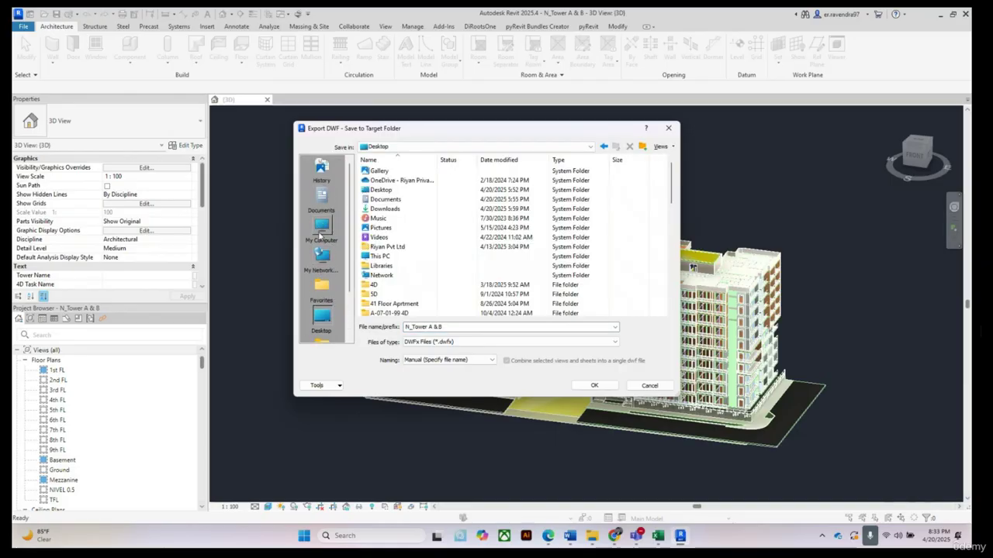
left_click(386, 210)
double_click(392, 211)
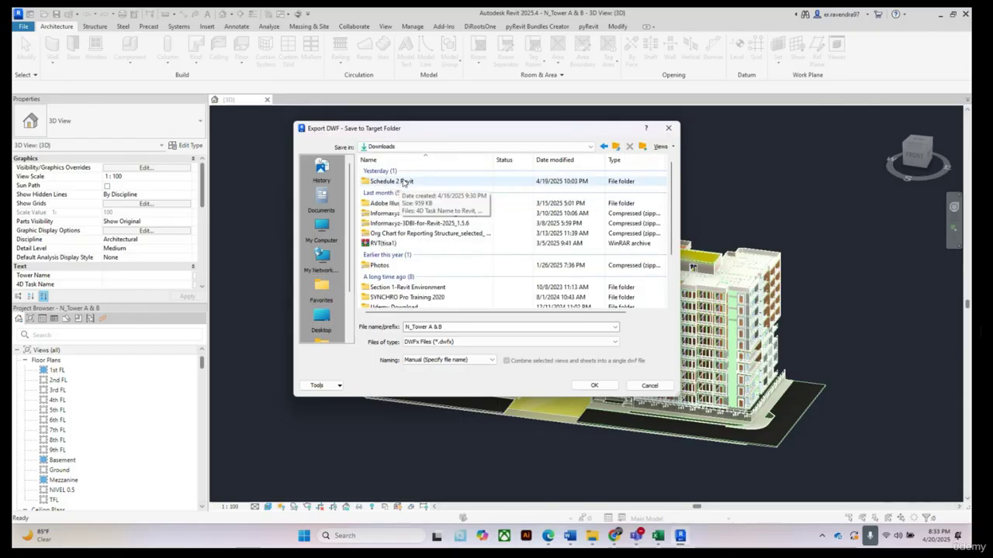
double_click(402, 183)
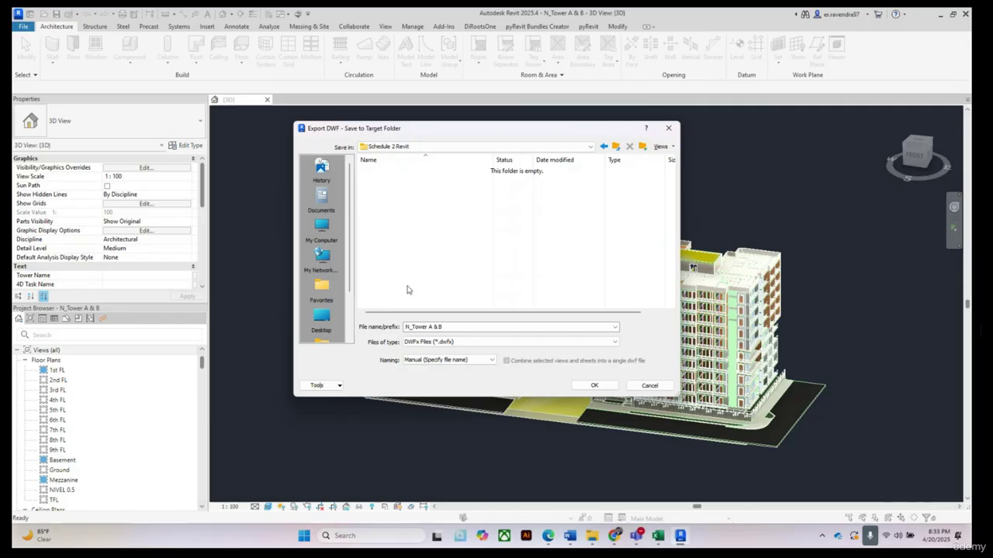
left_click(594, 386)
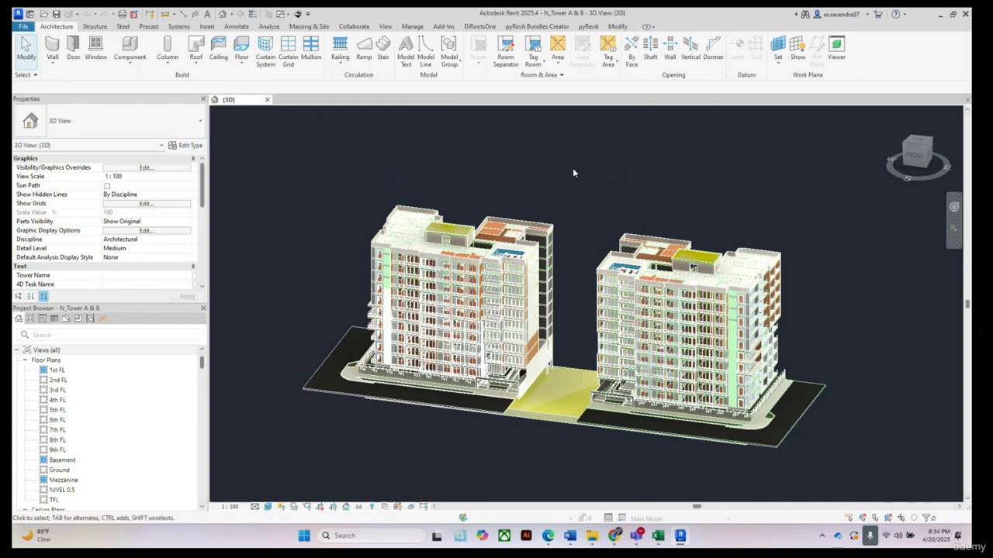
Switch to File Explorer and check for the exported DWFx file in the Schedule 2 Revit folder in Downloads
left_click(940, 14)
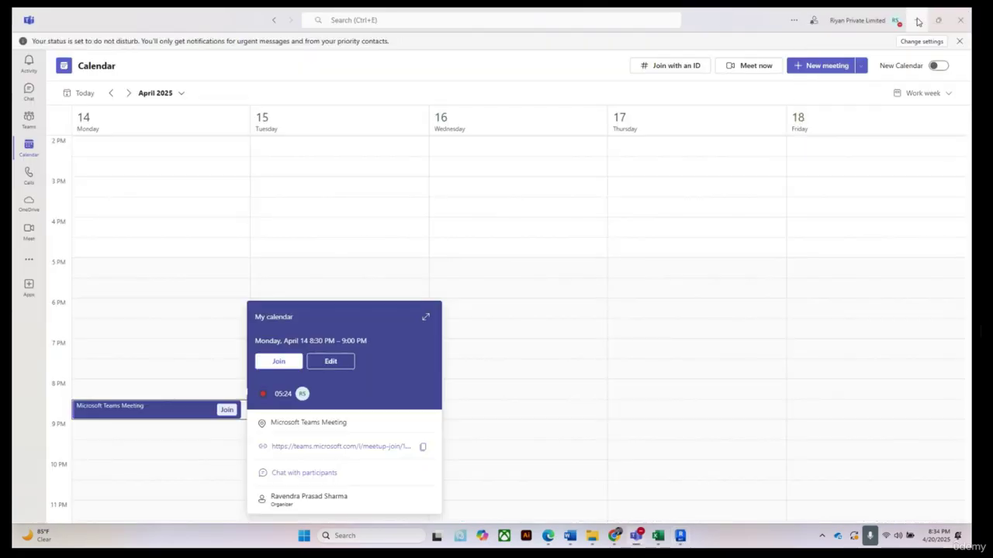
left_click(918, 21)
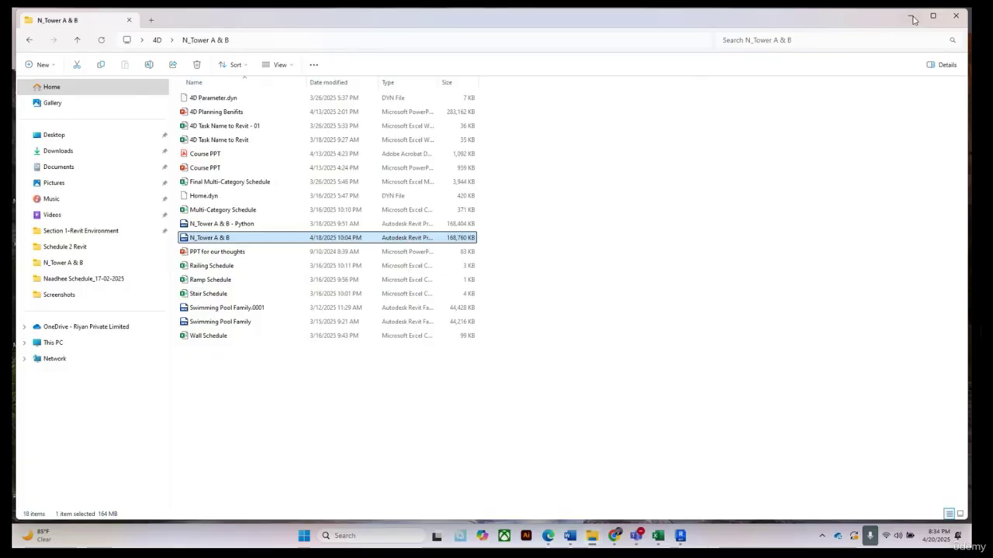
left_click(911, 16)
mouse_move(592, 535)
left_click(372, 535)
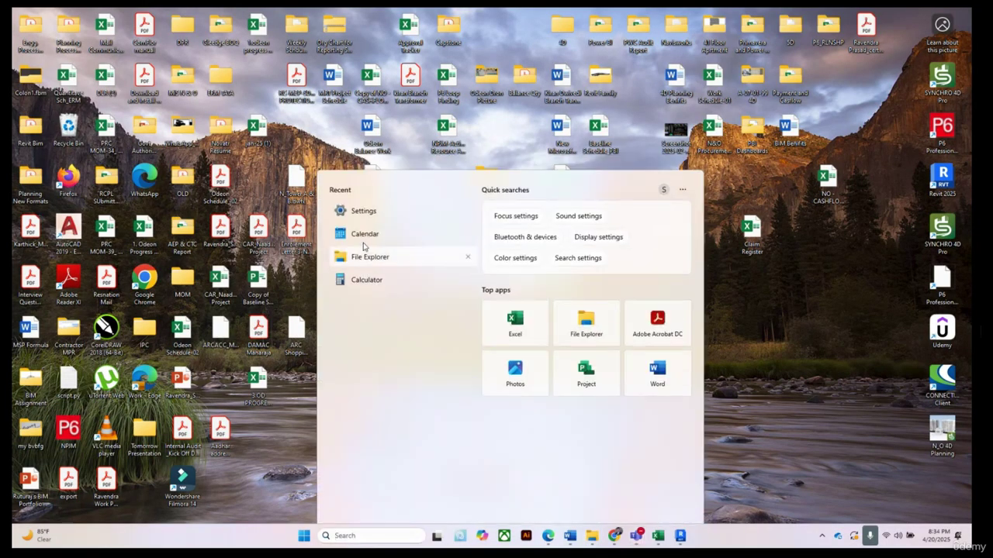
left_click(364, 249)
left_click(93, 151)
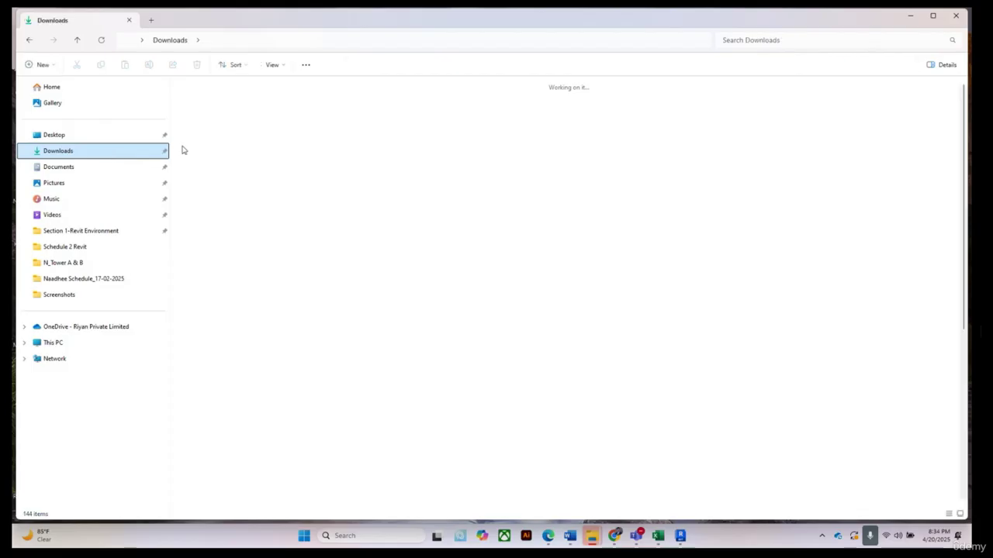
double_click(390, 108)
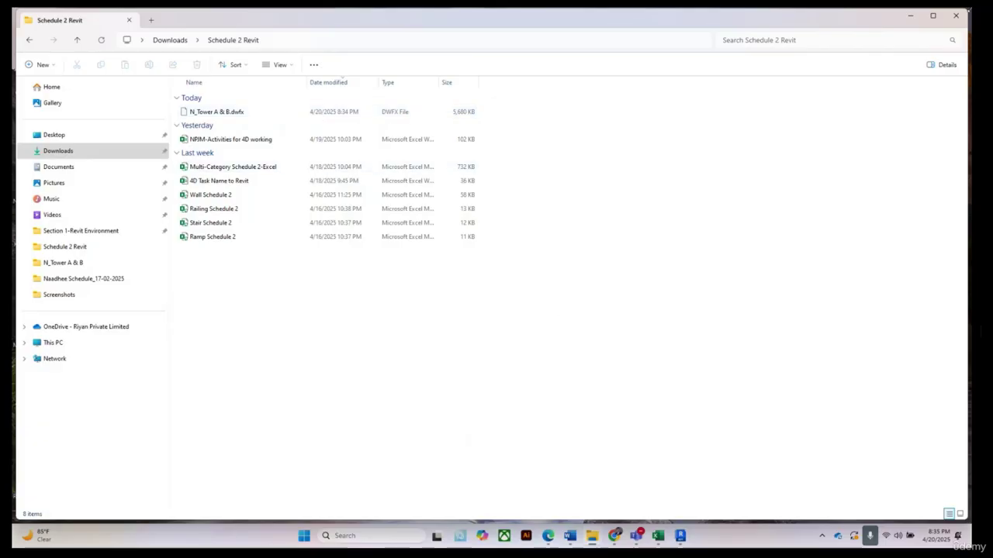
left_click(909, 17)
Switch back to Revit, view the two-tower model once more and close the program
mouse_move(680, 535)
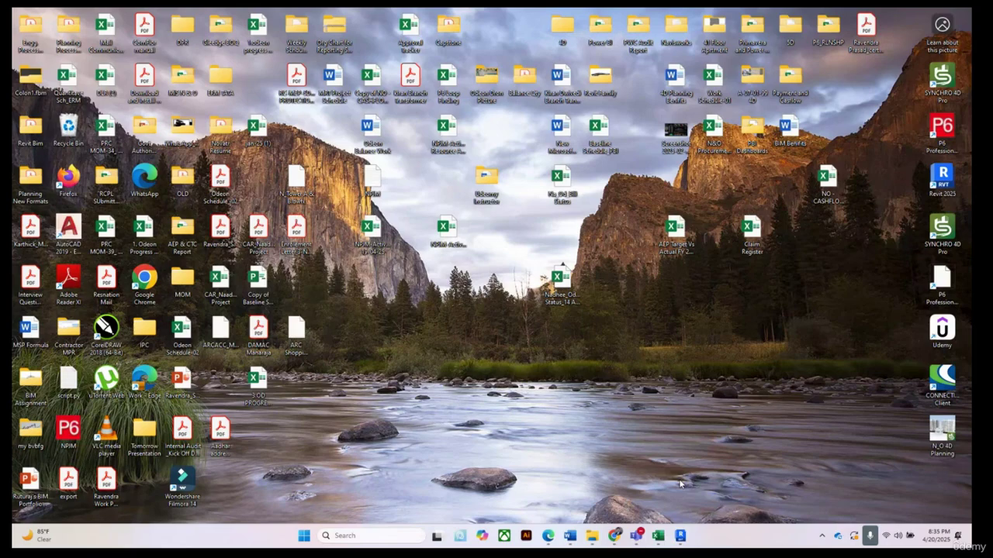
left_click_drag(680, 535, 652, 540)
mouse_move(659, 537)
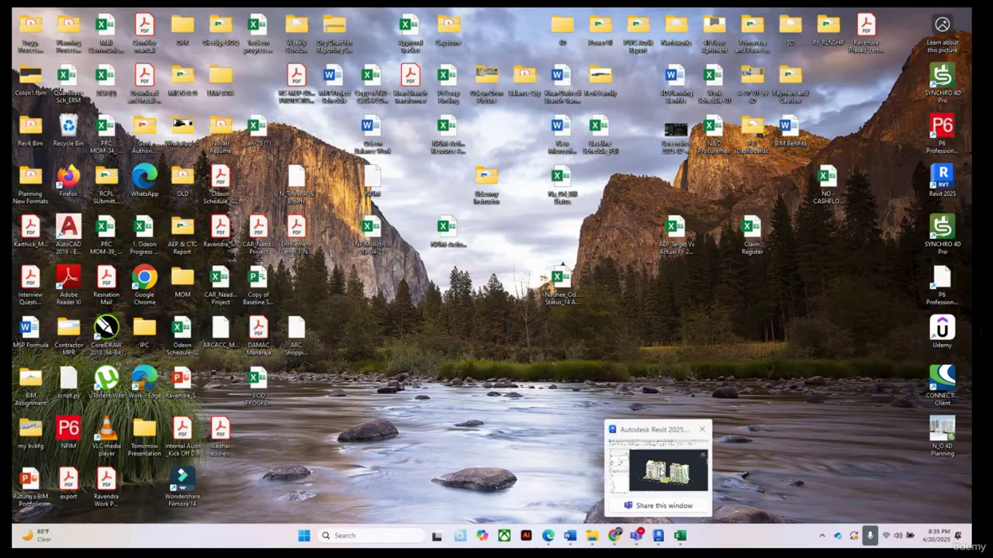
left_click(658, 467)
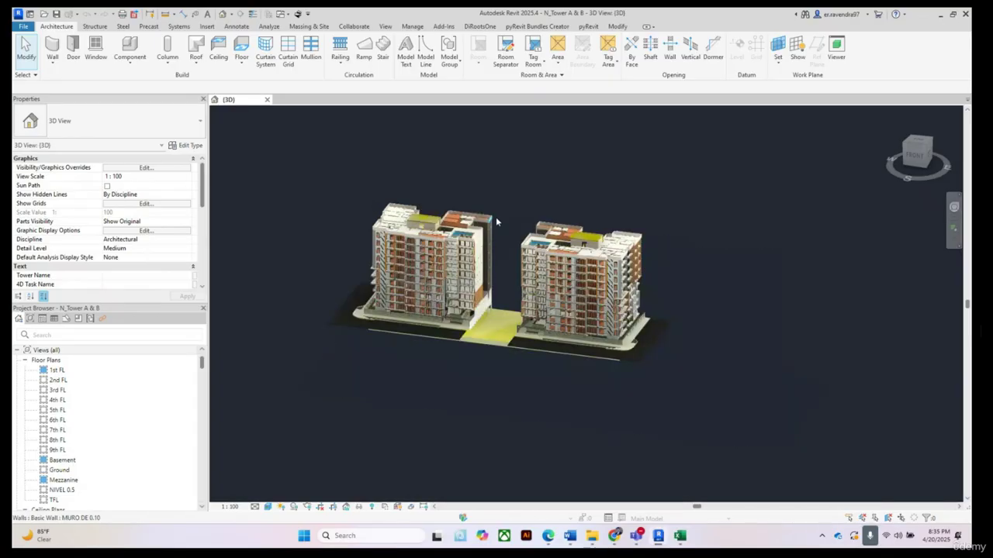
scroll(497, 219, "up", 3)
scroll(628, 177, "down", 2)
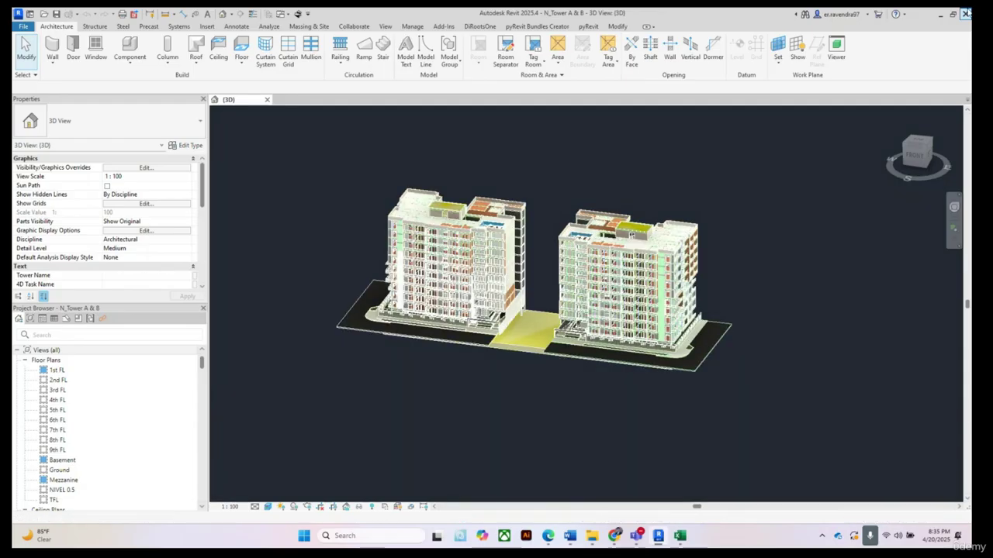
left_click(965, 14)
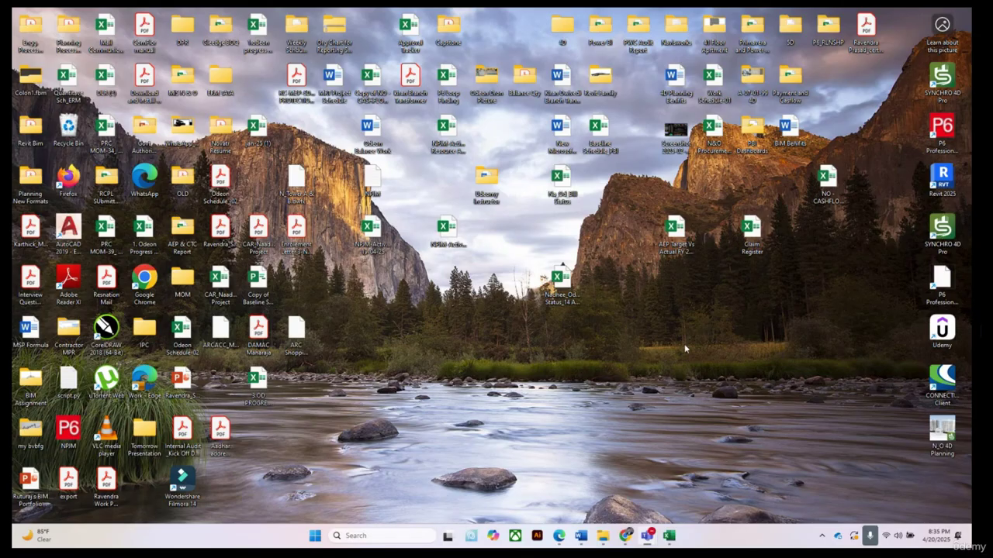
Switch to SYNCHRO 4D Pro and load N_Tower A & B.dwfx from the Schedule 2 Revit folder in Downloads for 3D import
left_click(937, 233)
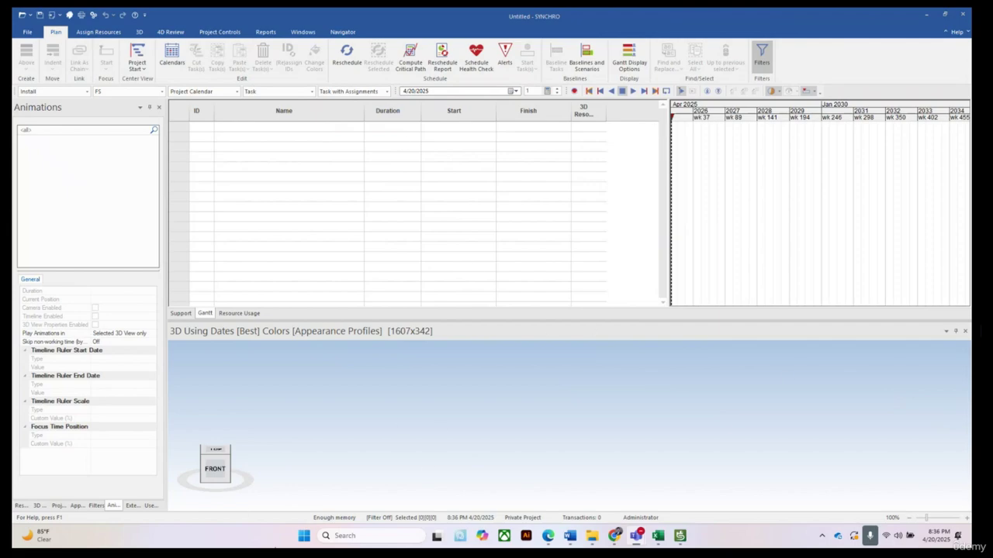
left_click(27, 34)
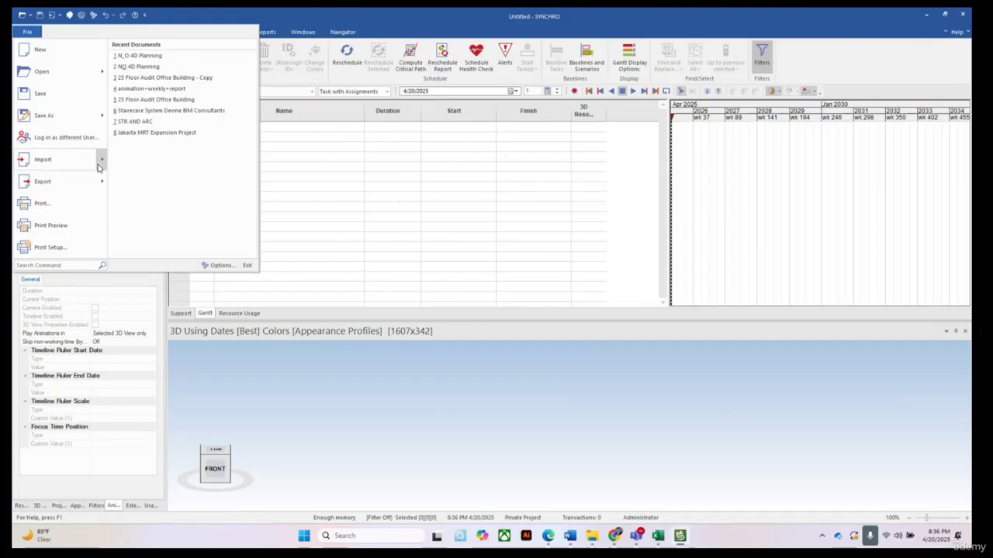
mouse_move(99, 164)
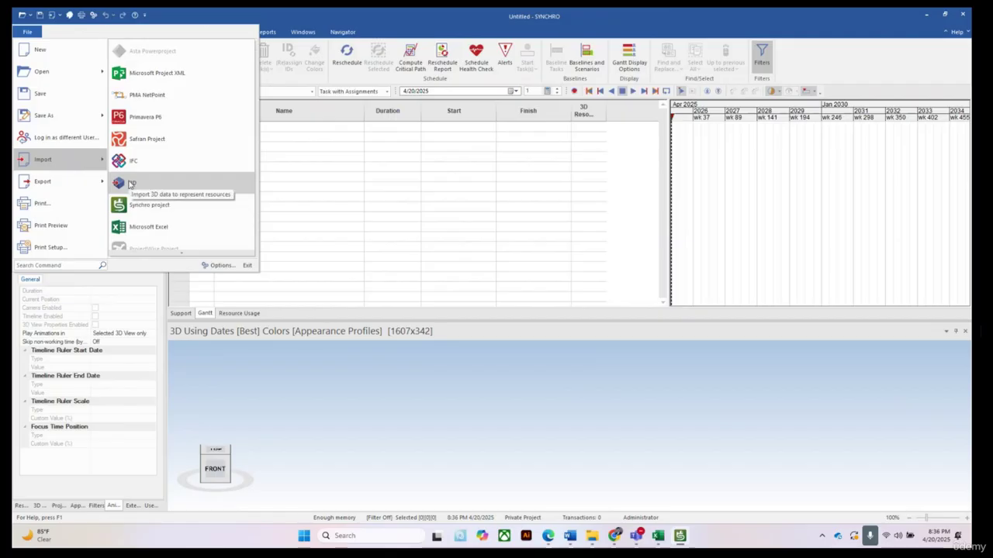
left_click(129, 184)
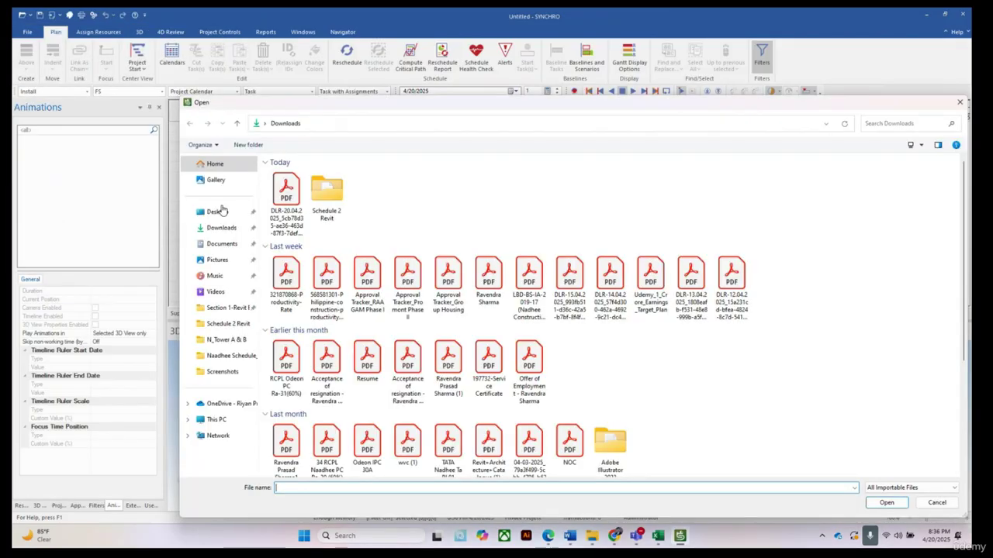
left_click(328, 207)
double_click(327, 206)
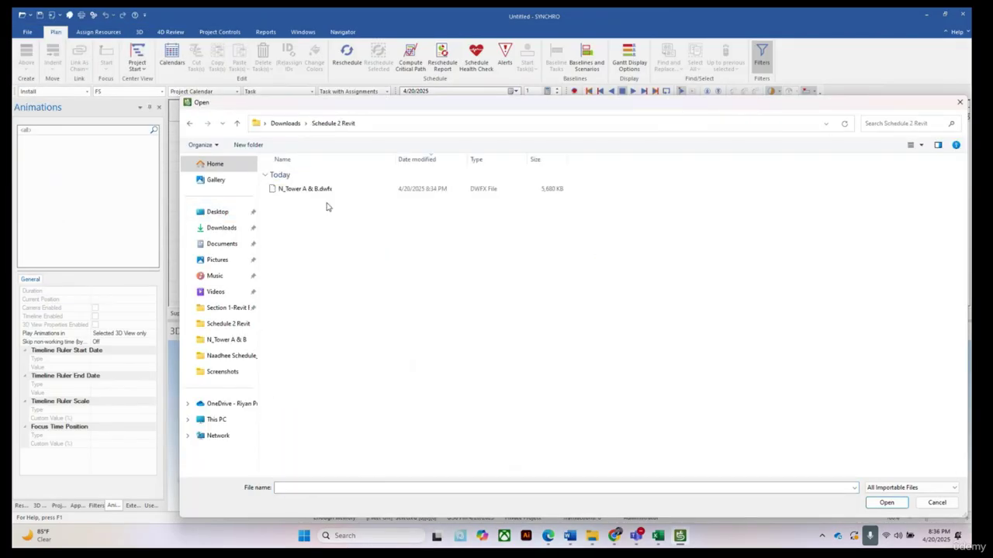
left_click(292, 191)
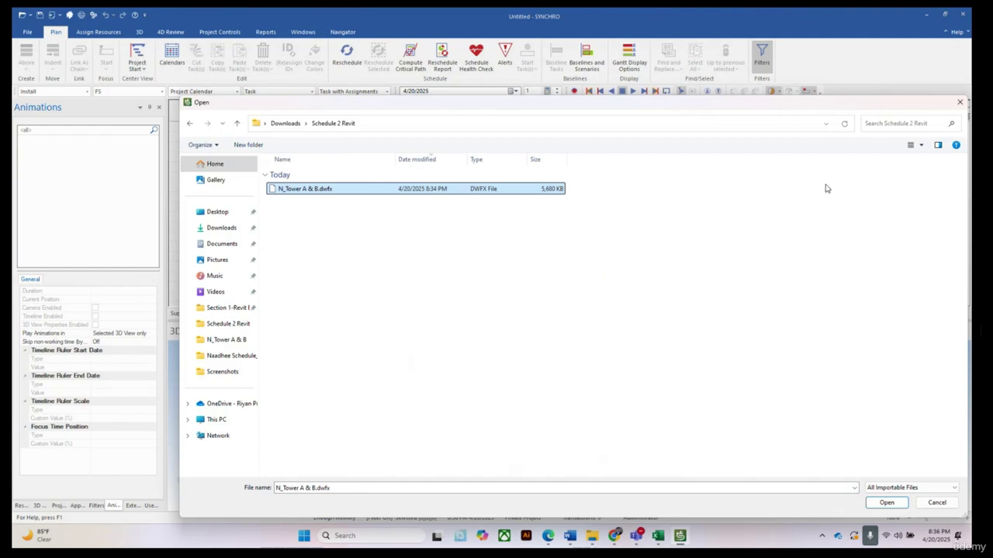
left_click_drag(862, 105, 739, 93)
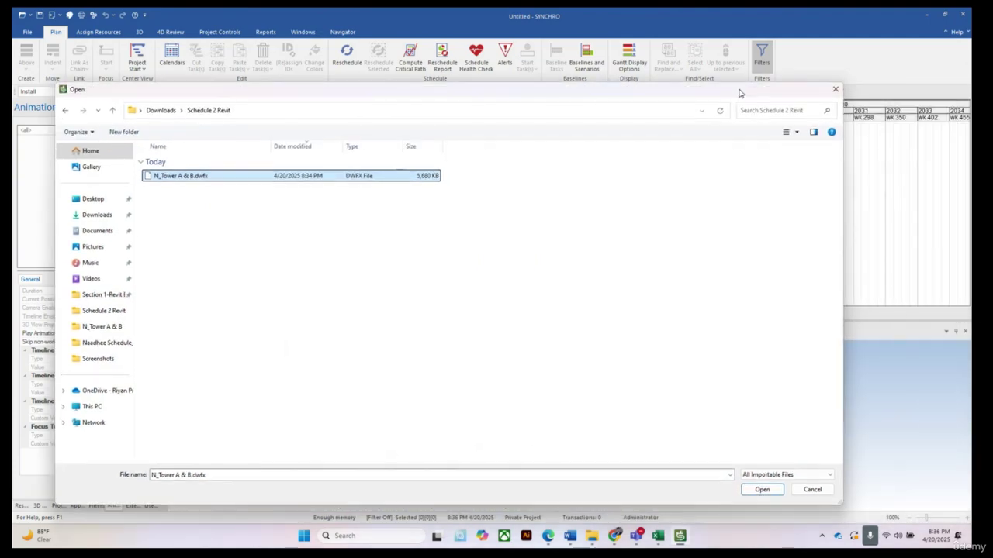
left_click(761, 492)
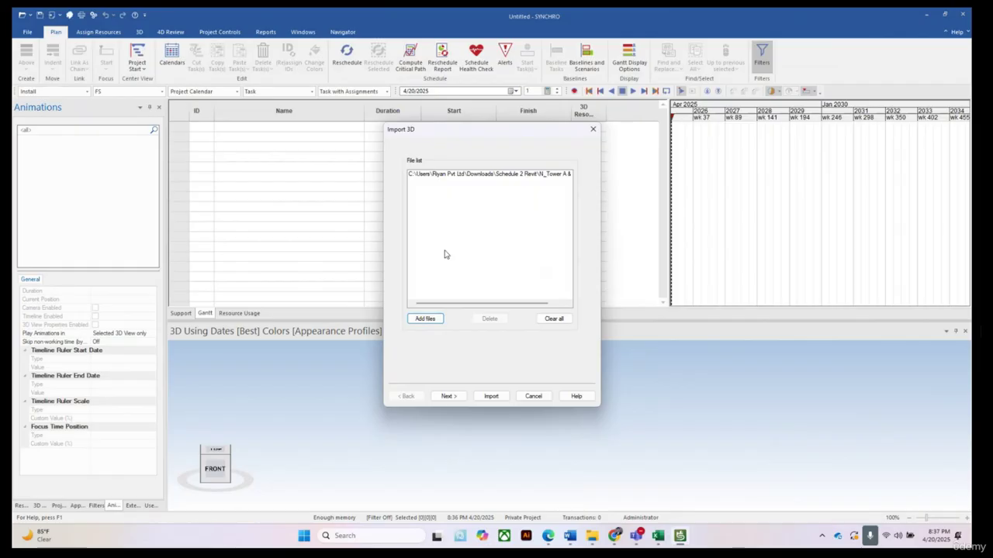
Review the 3D import options and the translate, scale and rotate settings, and run the import with the defaults
left_click(449, 396)
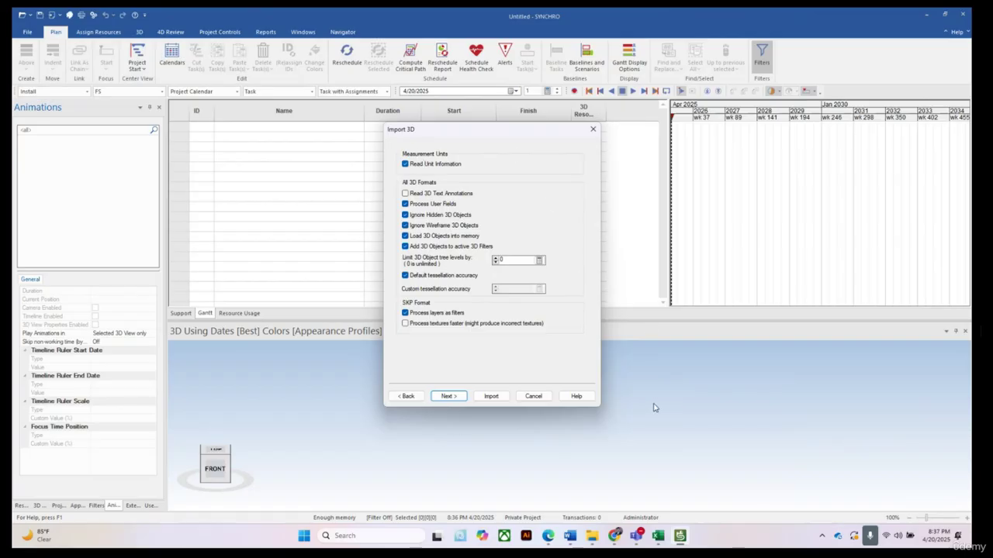
left_click(447, 396)
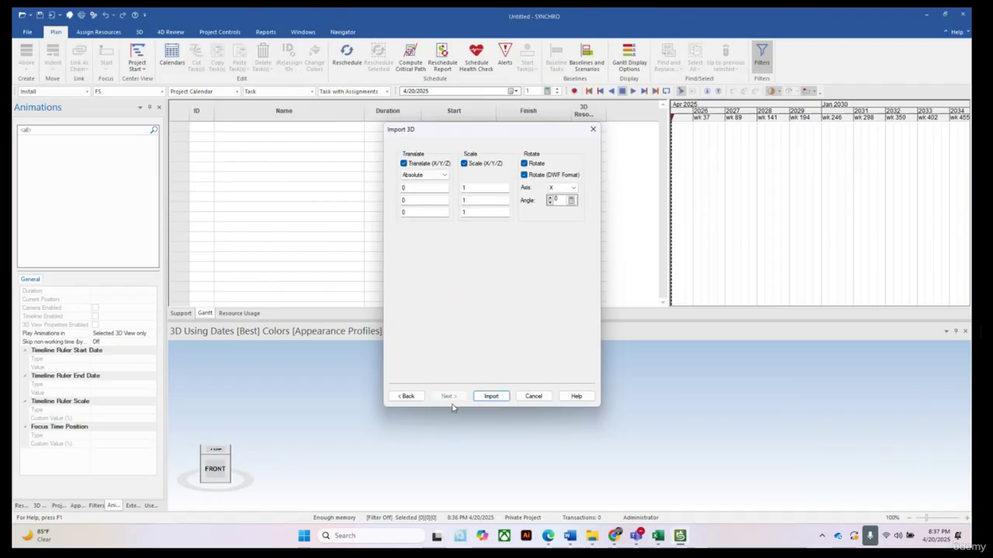
left_click(407, 397)
left_click(448, 397)
left_click(492, 398)
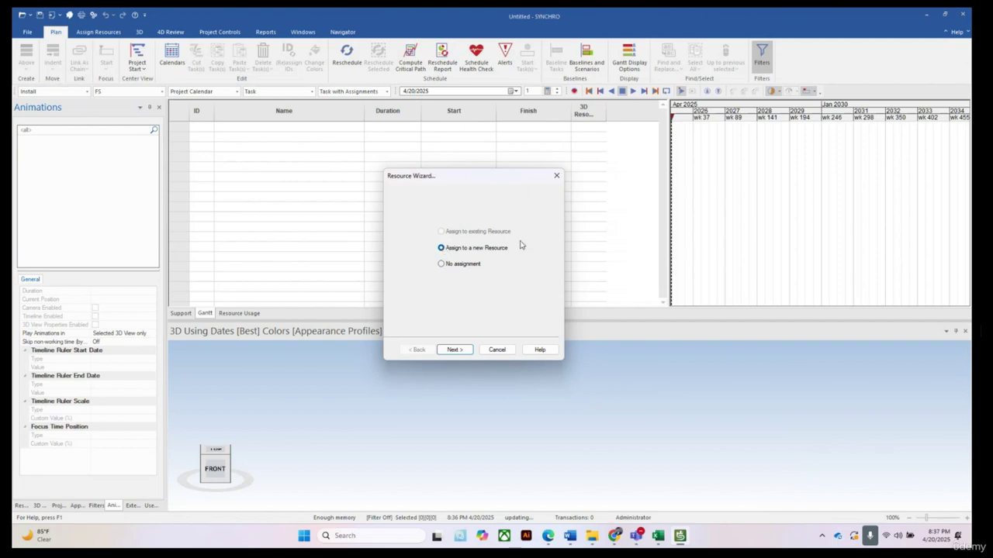
Assign the imported 3D objects to a new resource named N_Tower A & B.dwfx with type Material
left_click(453, 350)
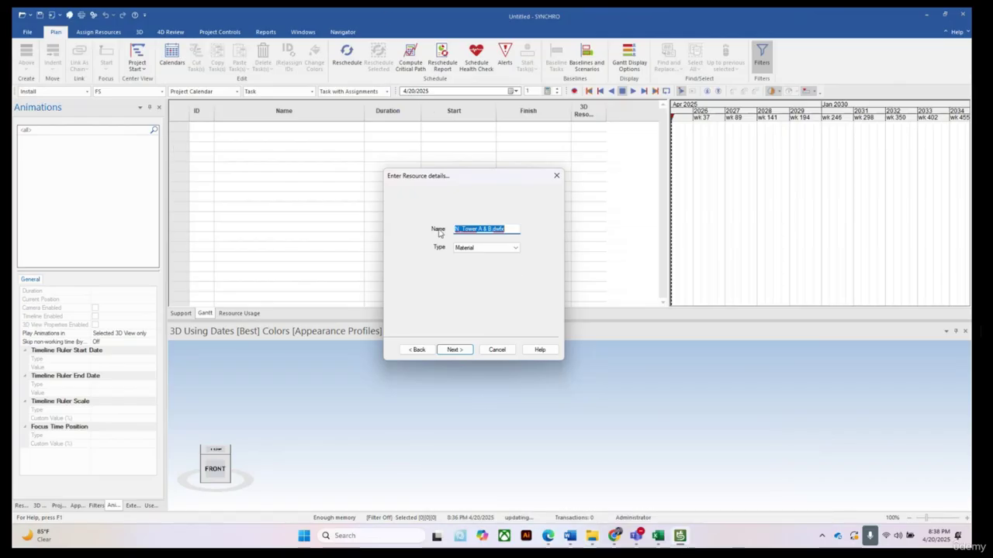
left_click(516, 249)
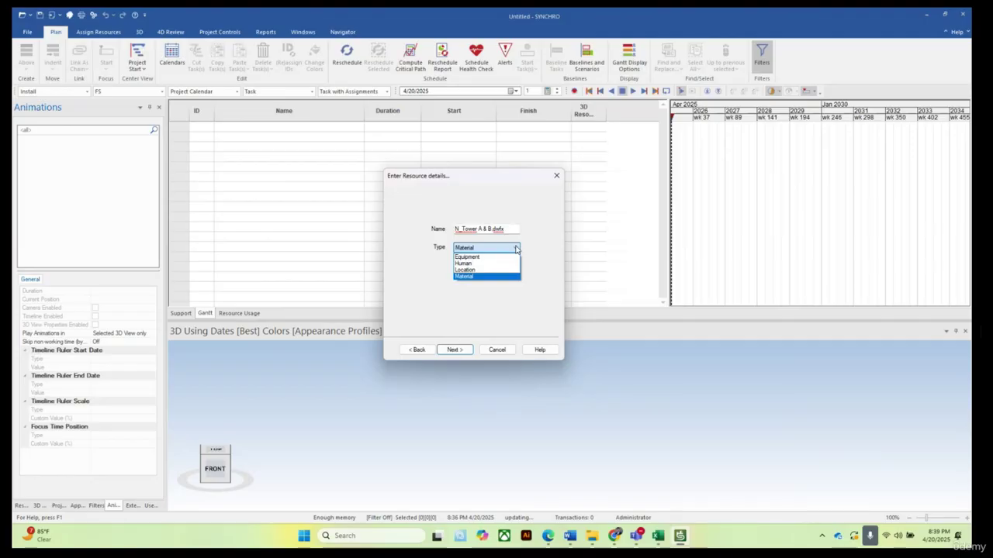
left_click(469, 280)
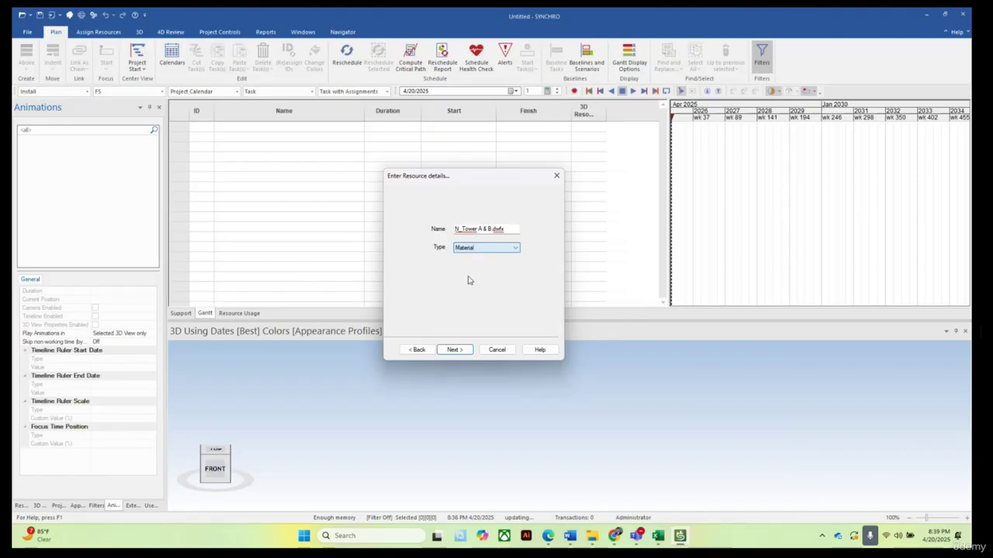
left_click(455, 350)
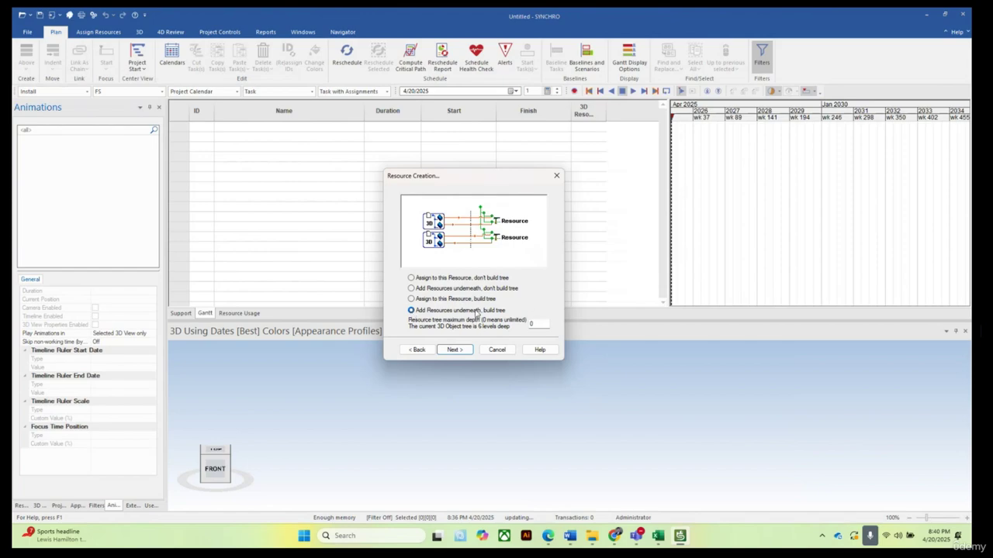
Set the resource tree maximum depth to 5 with Add Resources underneath, build tree, and finish the resource wizard
left_click(454, 350)
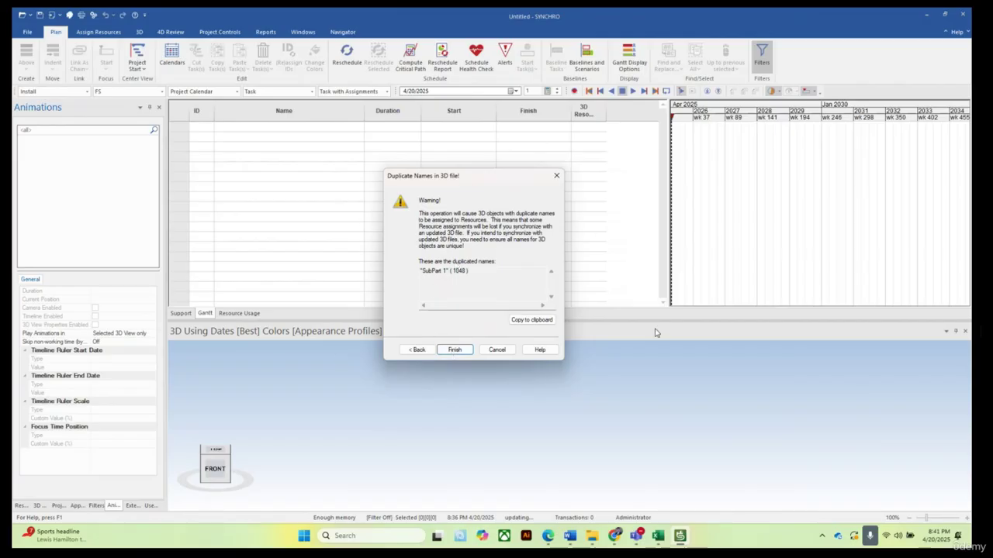
left_click(416, 350)
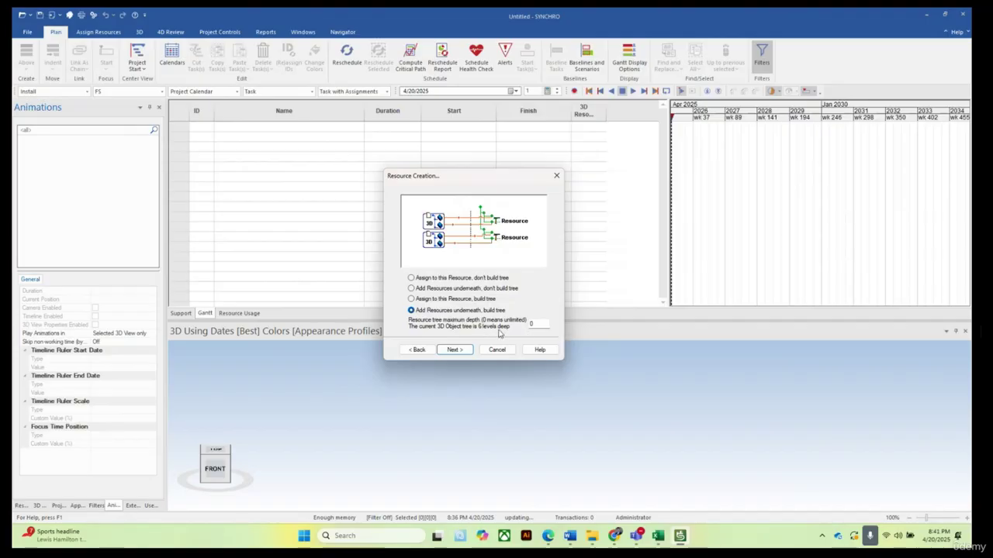
left_click(455, 350)
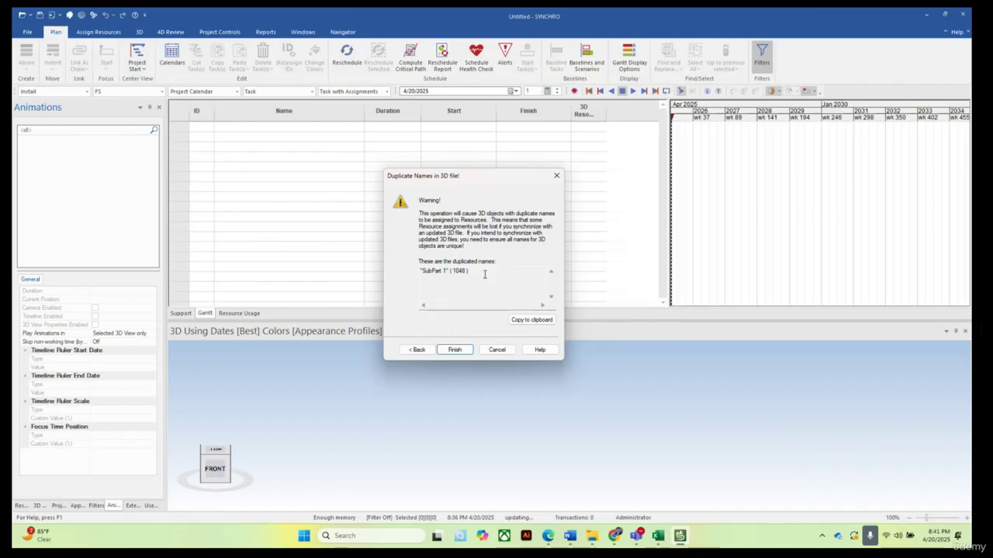
left_click(416, 349)
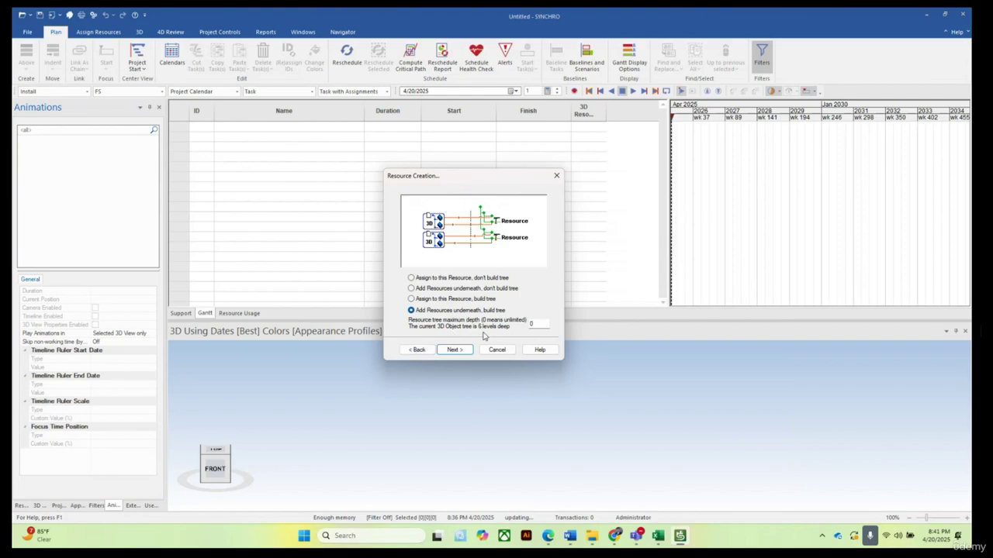
double_click(536, 322)
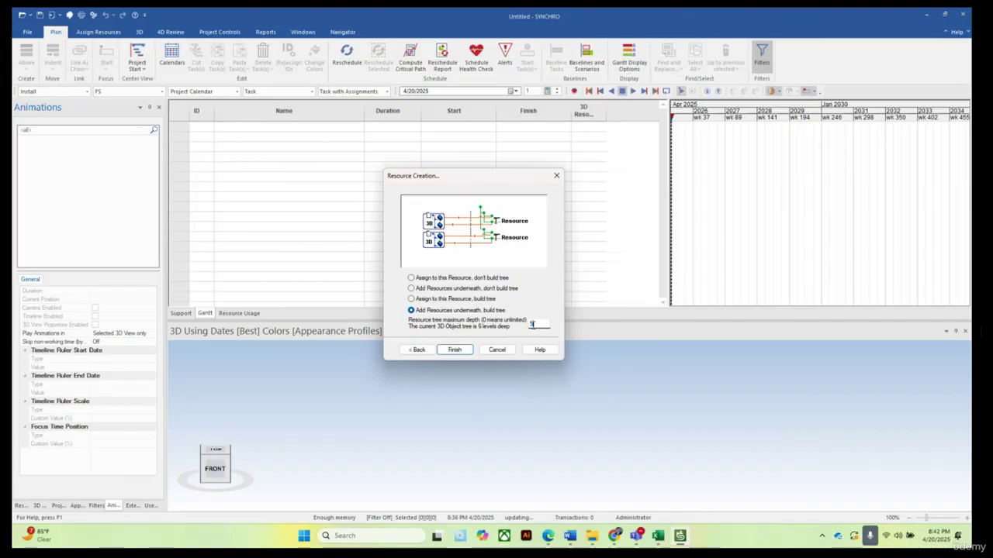
left_click(454, 350)
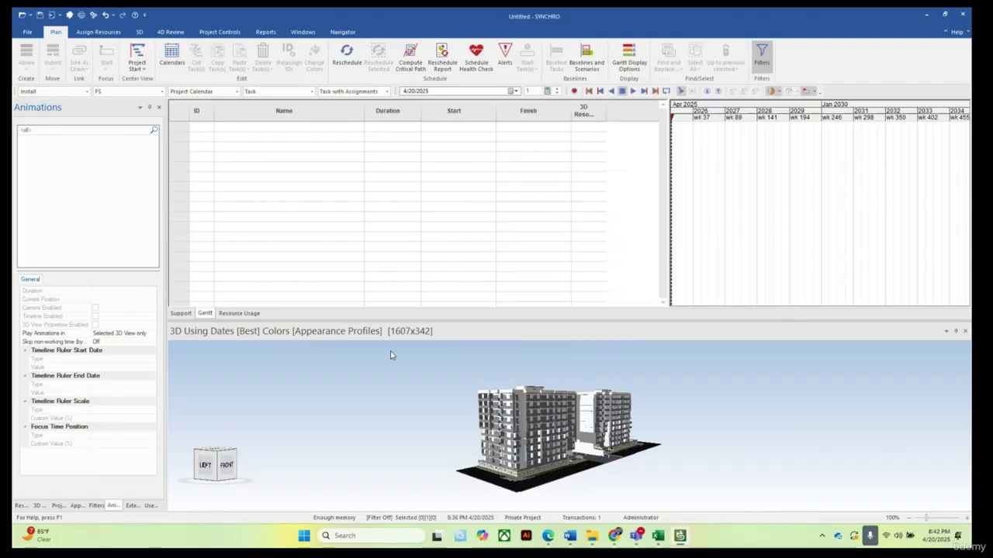
Enlarge the 3D view area beneath the Gantt chart and check the imported two-tower model
left_click_drag(479, 321, 466, 284)
scroll(427, 373, "down", 3)
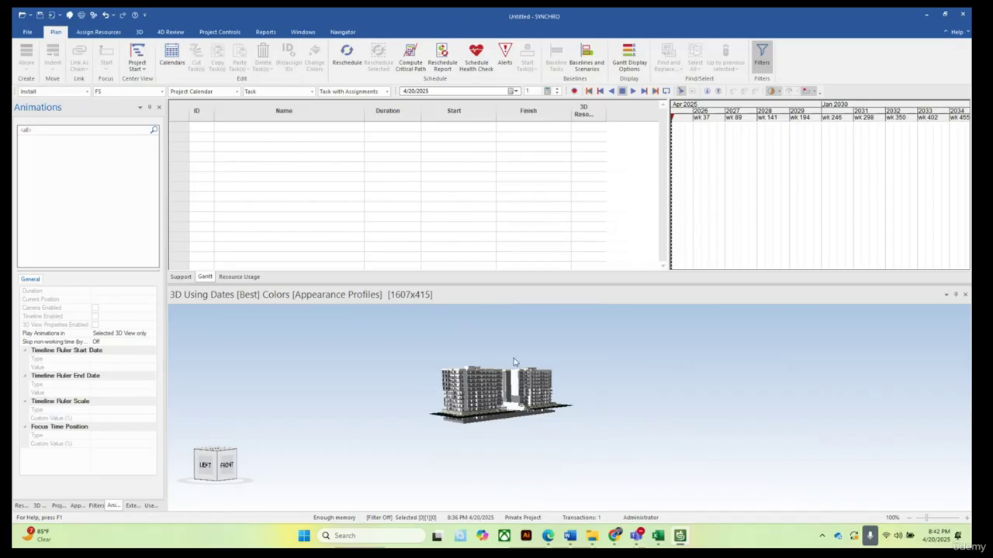
scroll(525, 361, "up", 3)
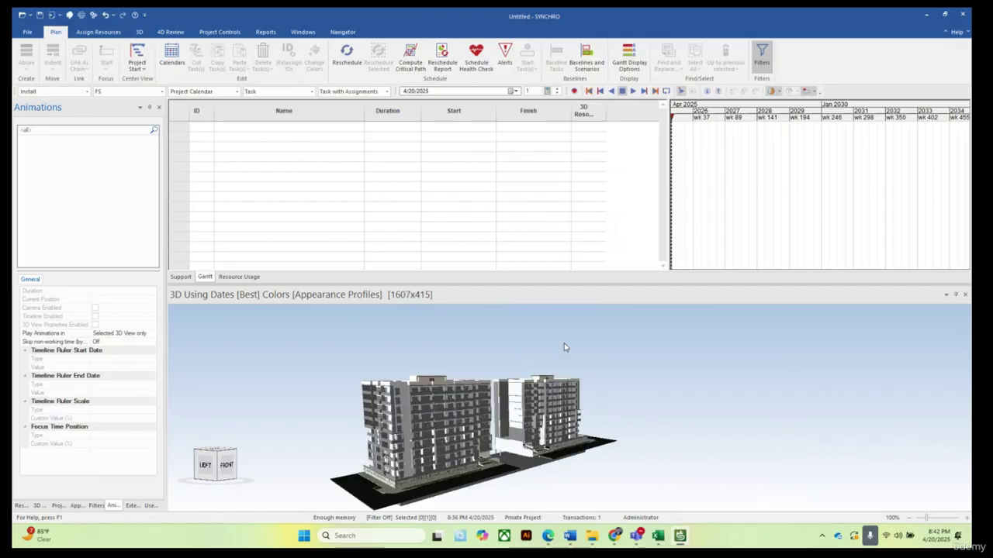
scroll(568, 348, "down", 2)
scroll(463, 473, "up", 1)
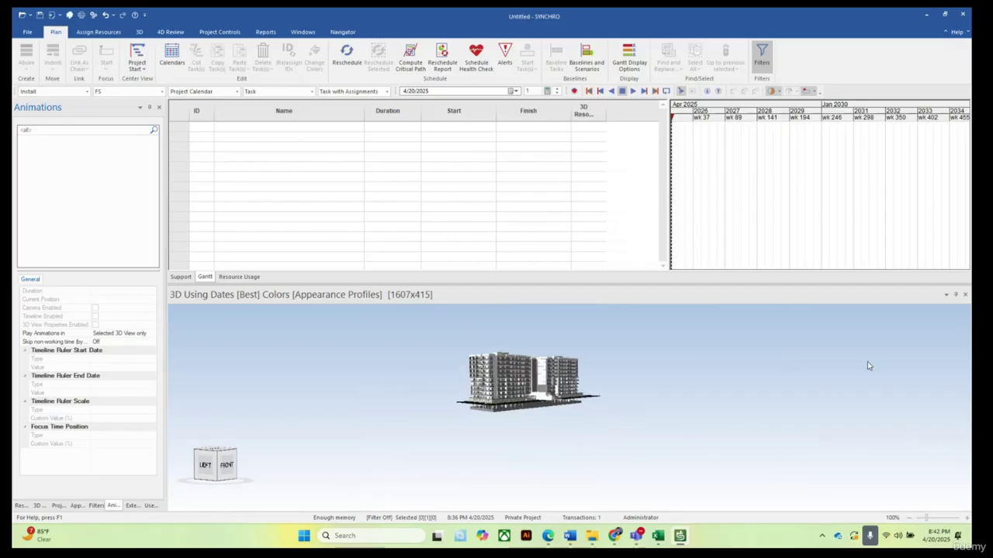
scroll(536, 357, "up", 3)
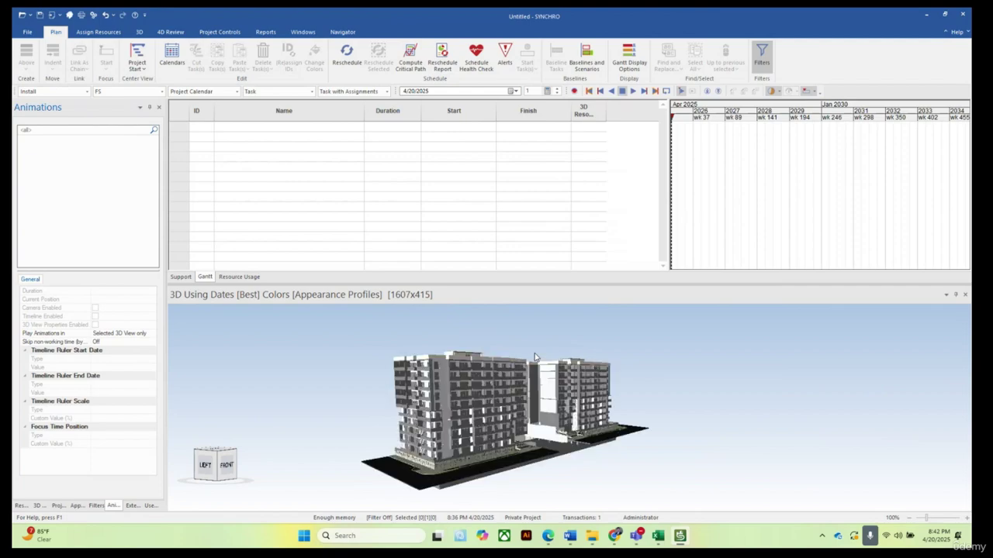
scroll(510, 363, "down", 3)
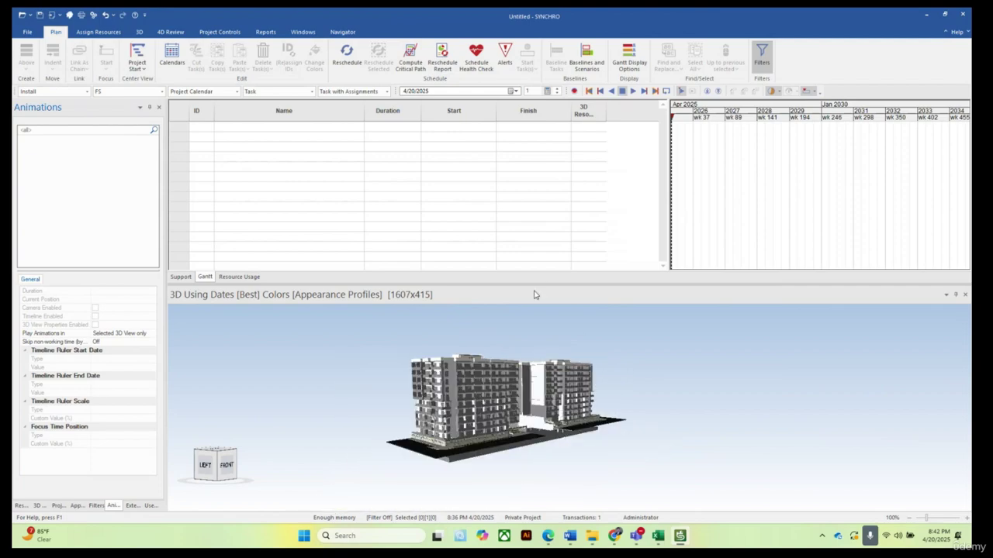
left_click_drag(533, 284, 533, 261)
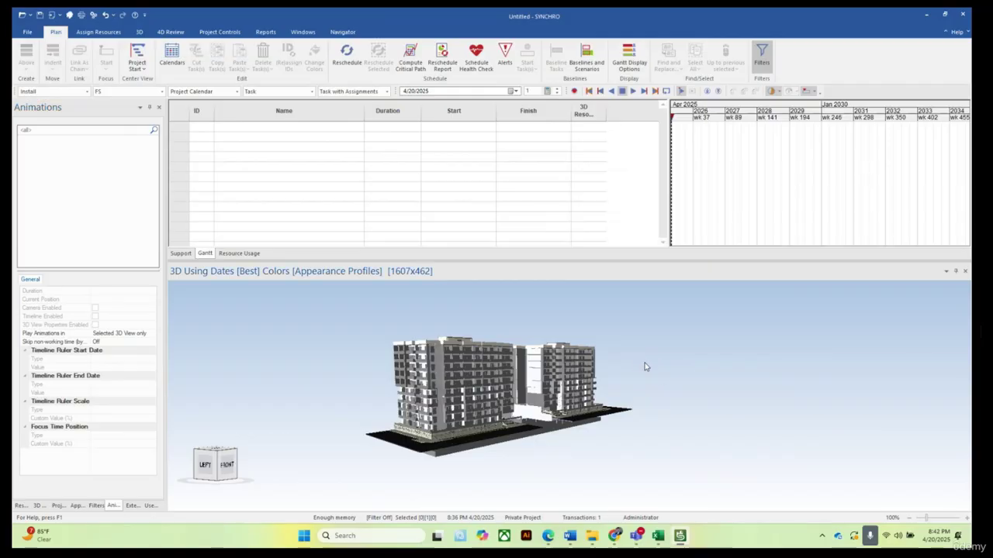
Examine the front and side faces of both imported towers in the 3D view
left_click_drag(643, 370, 593, 380)
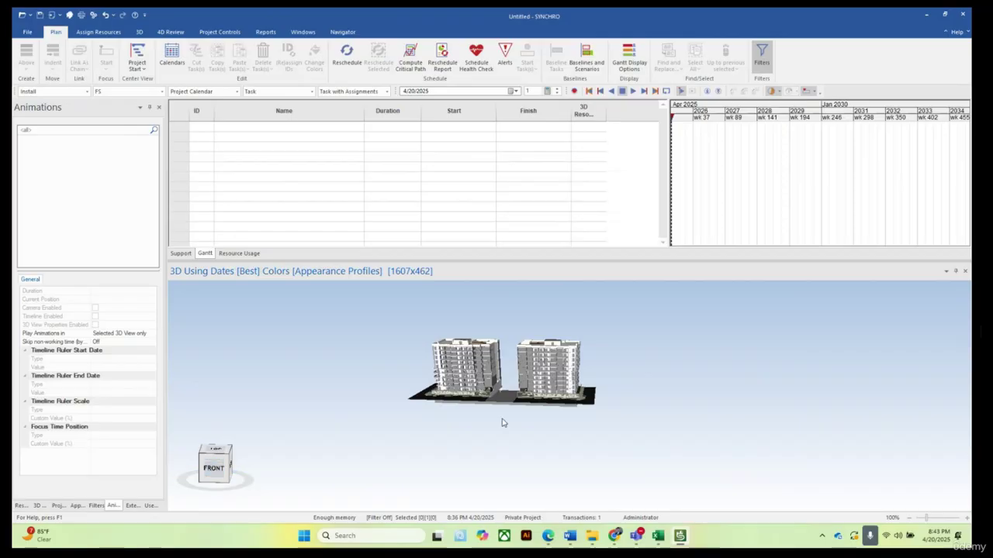
left_click(213, 469)
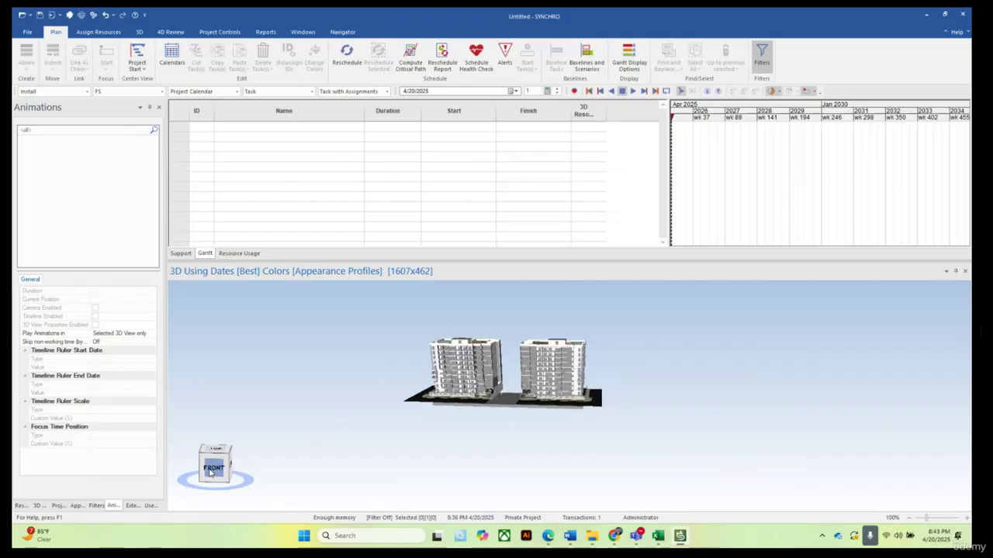
left_click_drag(208, 478, 197, 497)
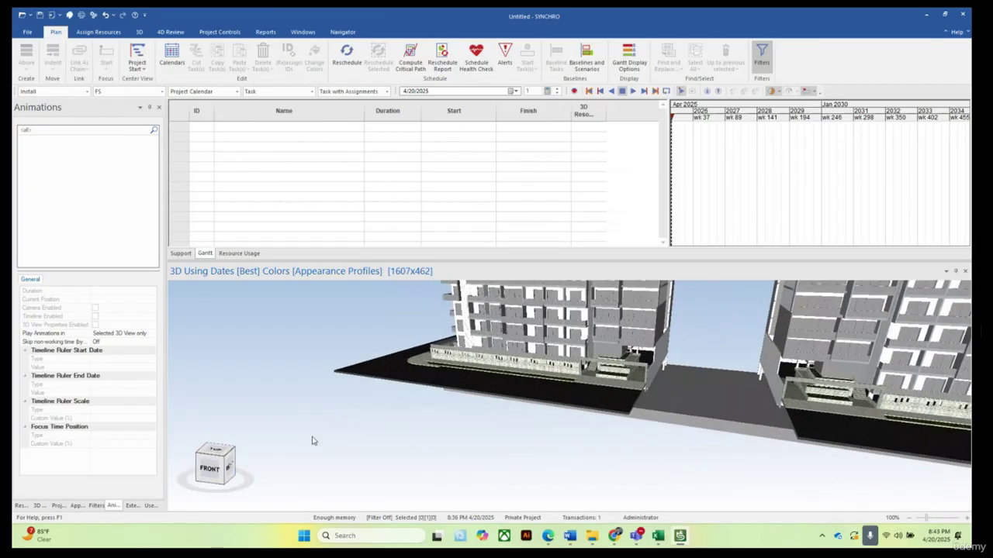
scroll(312, 441, "down", 6)
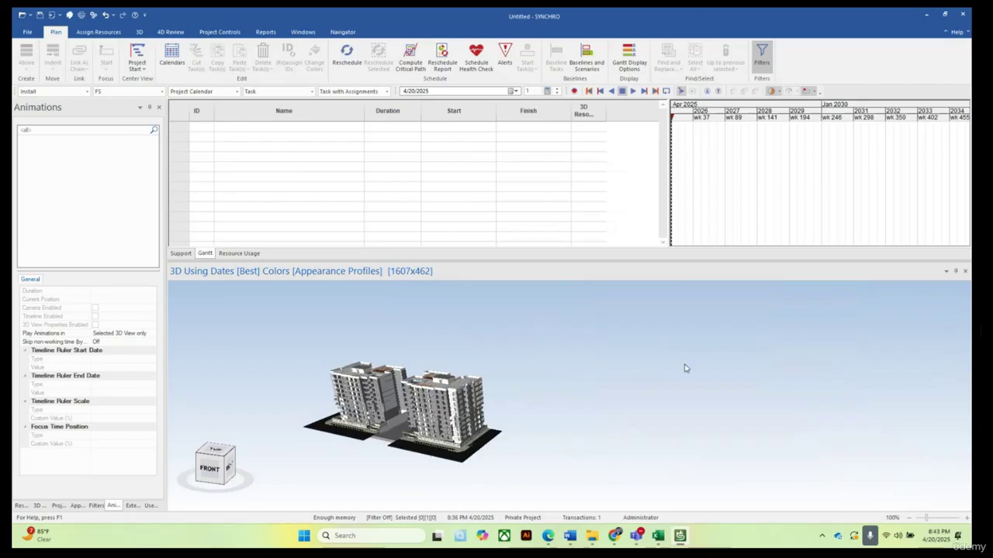
scroll(715, 376, "down", 1)
middle_click_drag(585, 380, 582, 371)
scroll(569, 363, "up", 4)
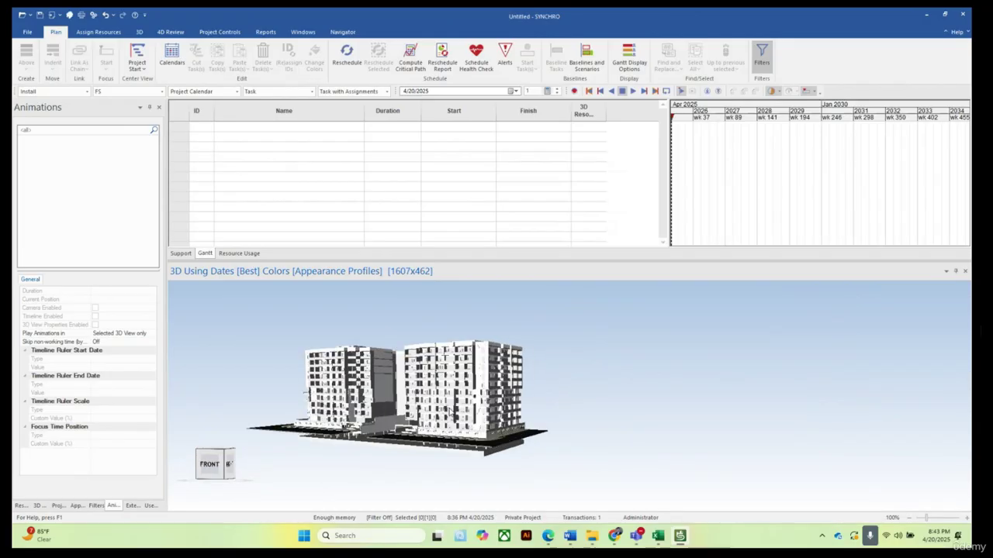
scroll(641, 384, "down", 2)
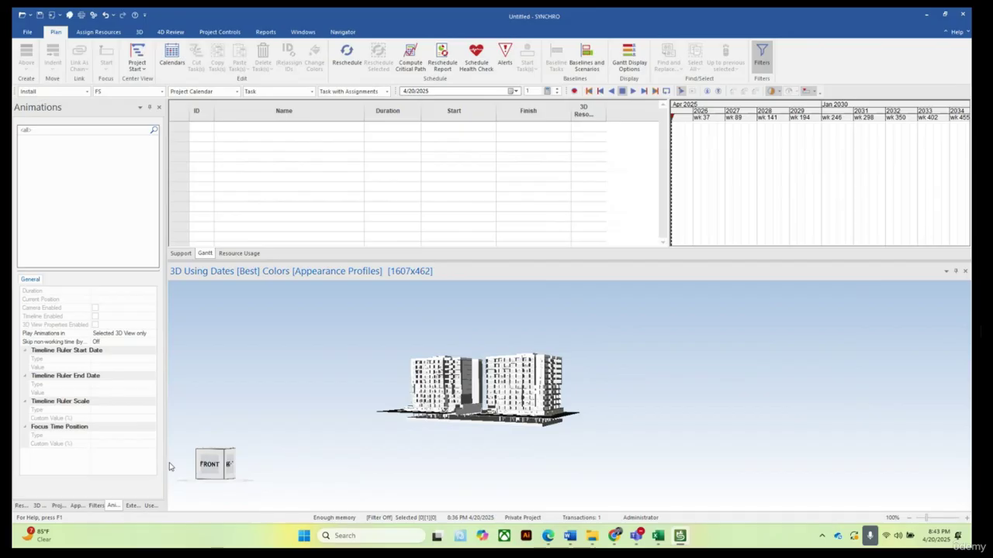
left_click(213, 467)
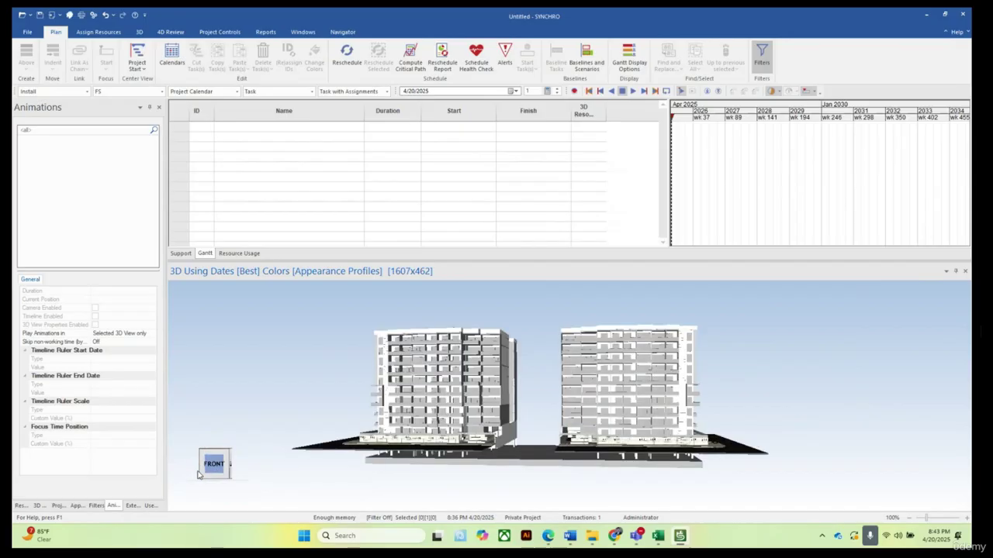
left_click_drag(199, 475, 186, 479)
scroll(308, 441, "down", 6)
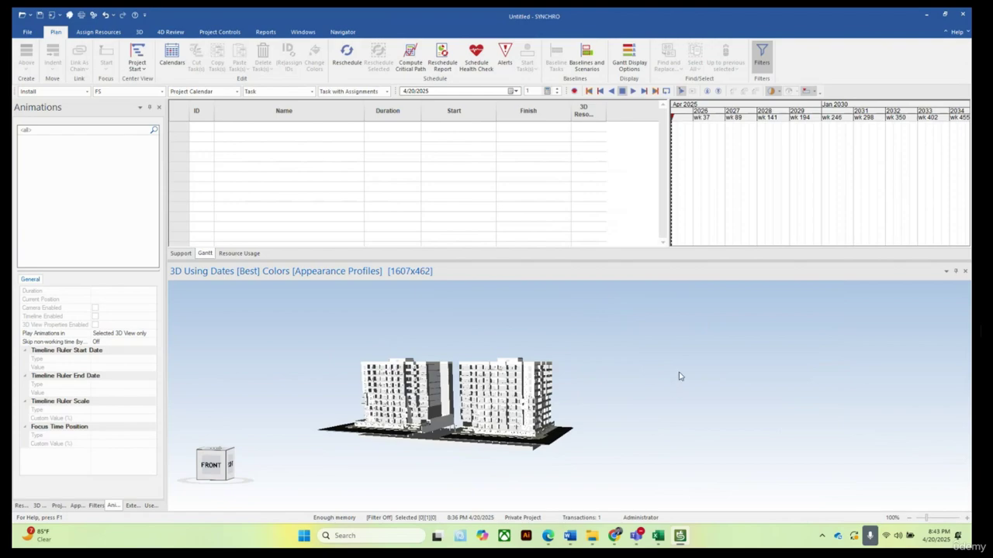
Examine both imported towers and their rooftops from an elevated corner angle in the 3D view
middle_click_drag(663, 403, 578, 370)
scroll(718, 378, "down", 2)
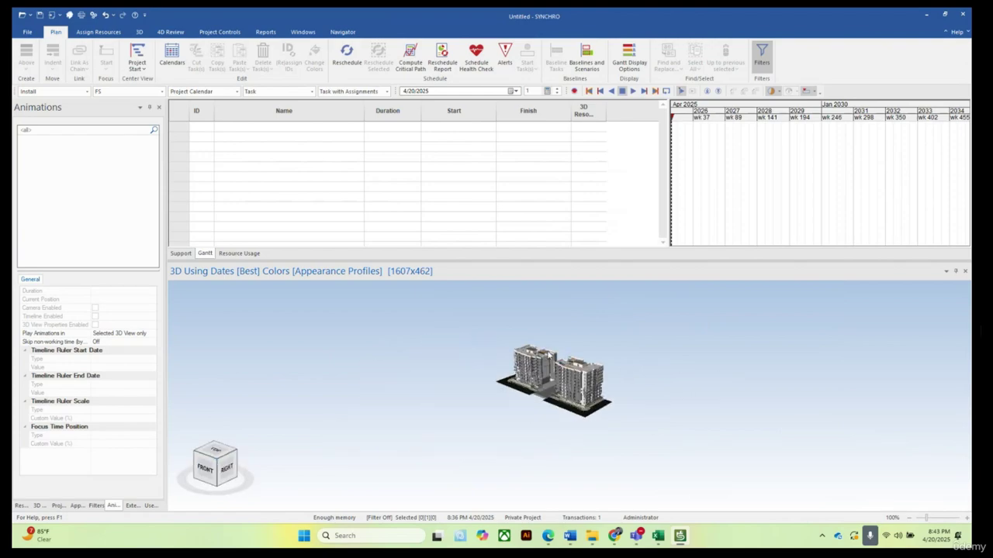
scroll(549, 355, "up", 3)
scroll(535, 363, "up", 1)
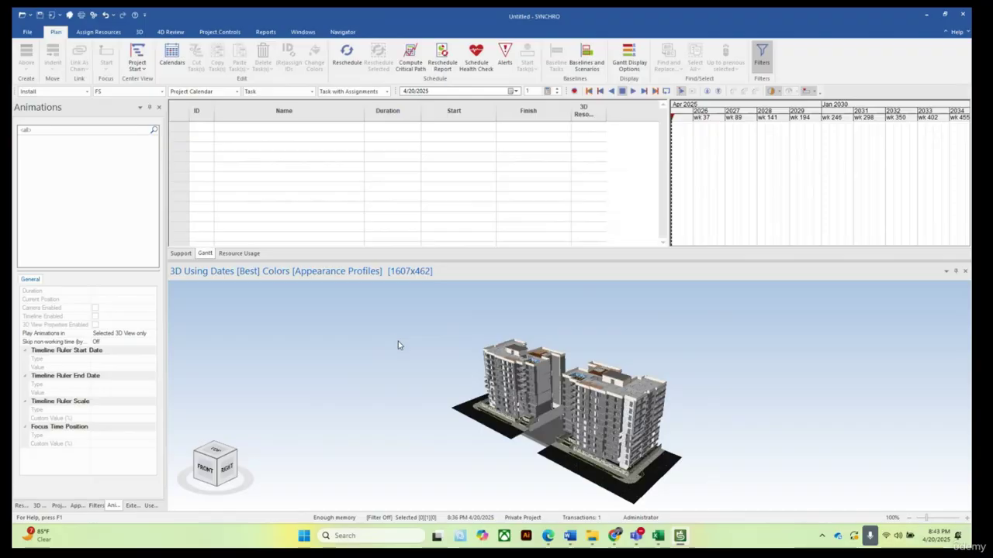
scroll(398, 345, "down", 2)
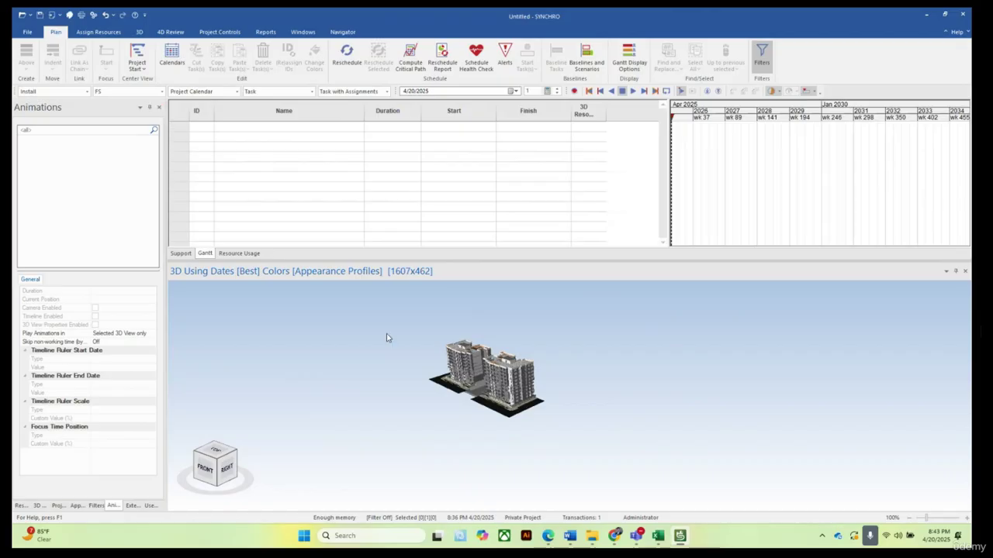
scroll(634, 423, "down", 1)
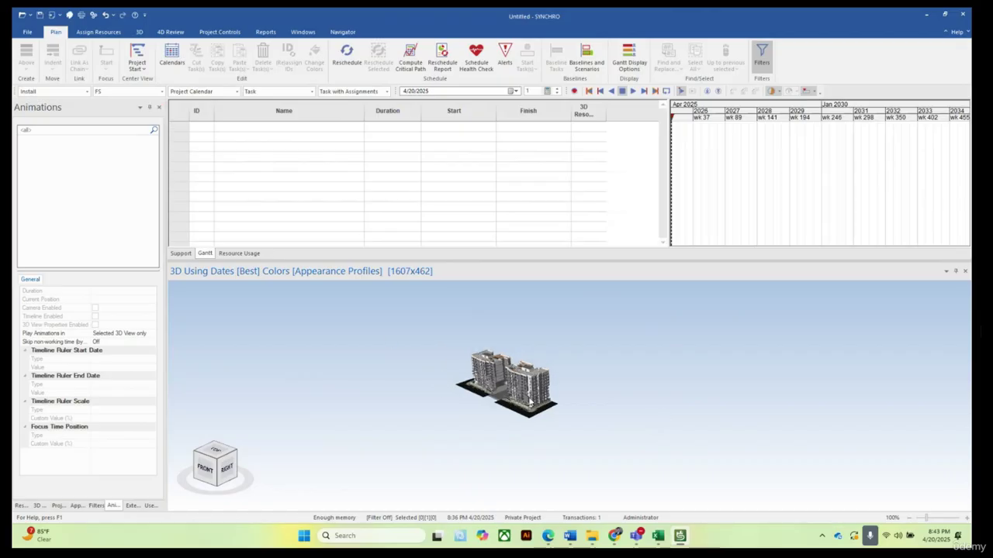
scroll(525, 383, "up", 2)
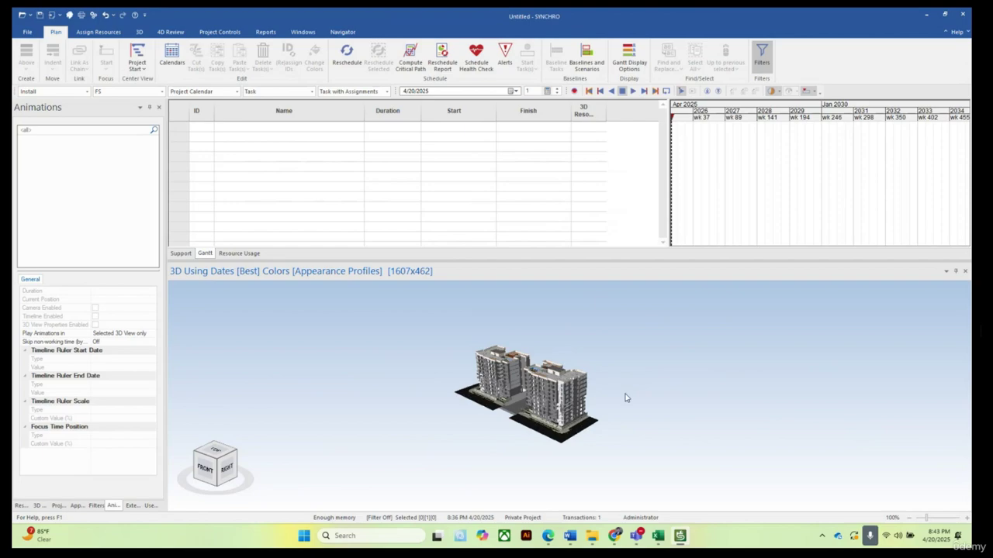
middle_click_drag(627, 393, 627, 393)
scroll(587, 394, "up", 3)
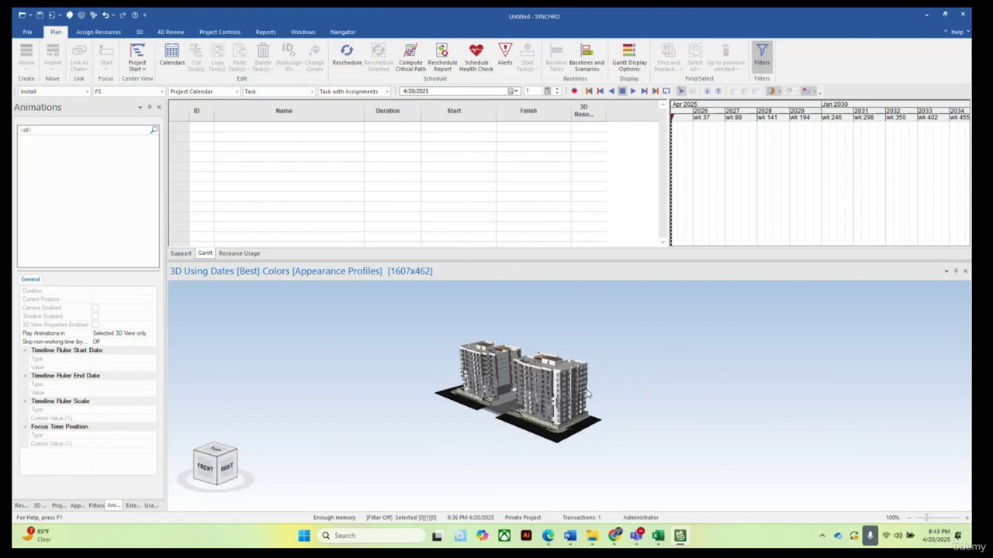
middle_click_drag(656, 400, 561, 417)
Inspect the passage between the two towers and the boundary wall at the tower base up close
scroll(560, 417, "up", 10)
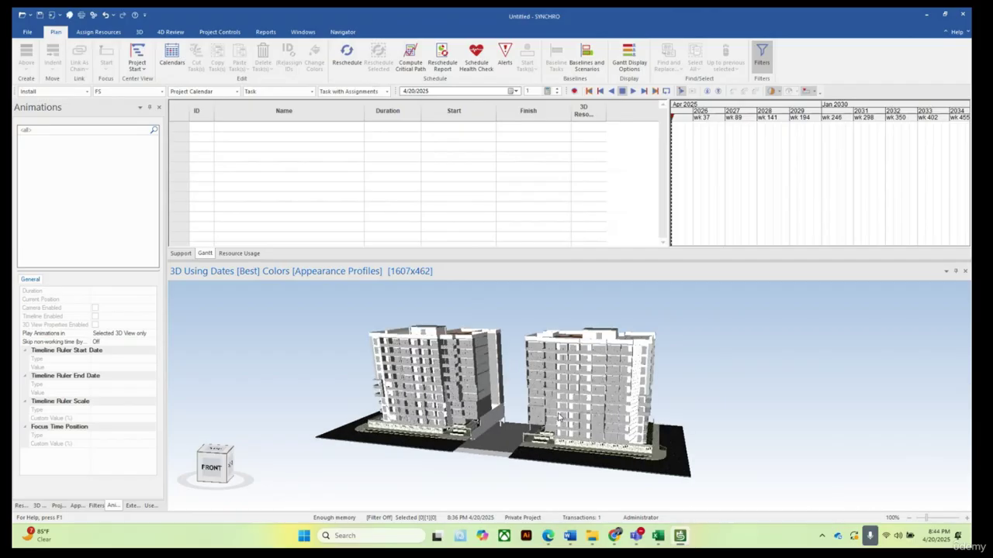
scroll(467, 456, "up", 8)
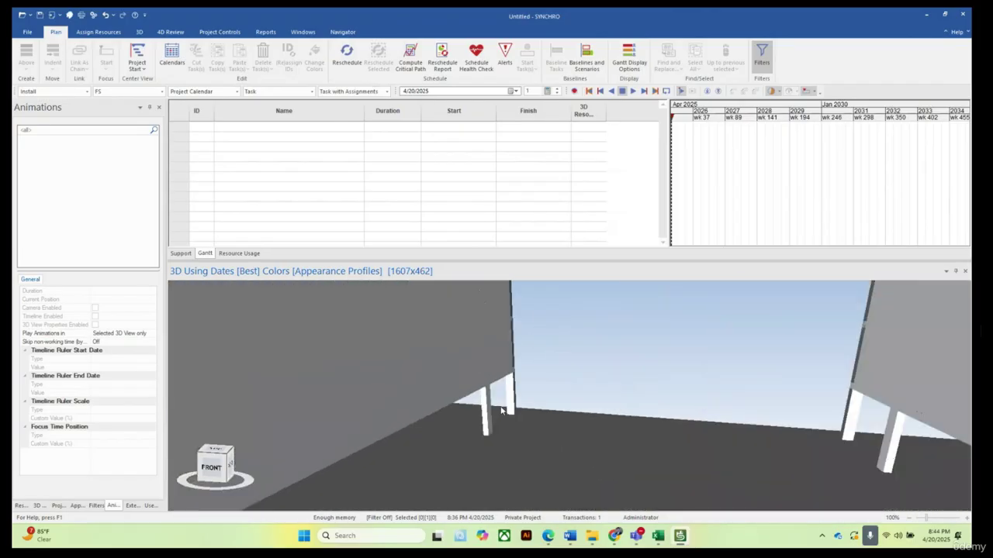
scroll(538, 390, "down", 15)
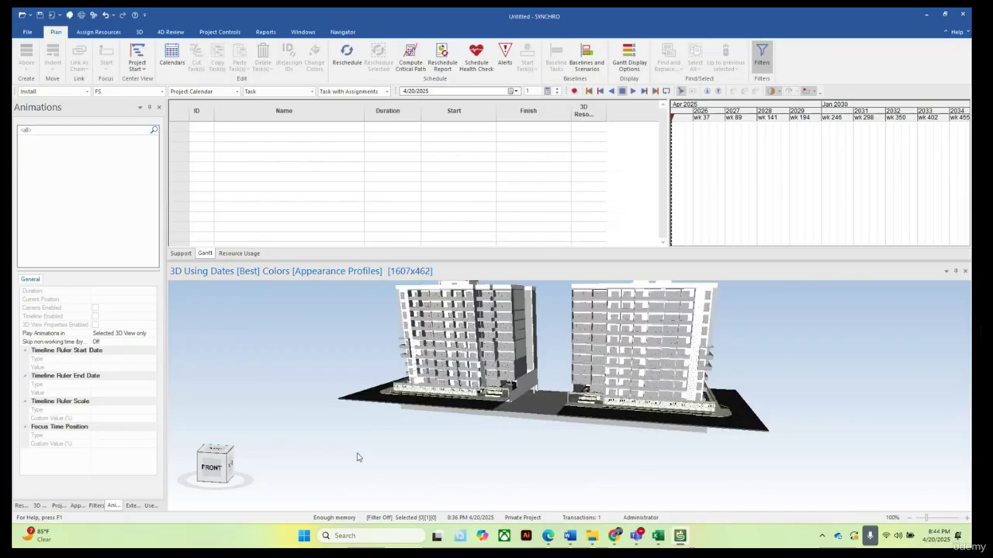
scroll(357, 457, "down", 5)
scroll(380, 417, "up", 10)
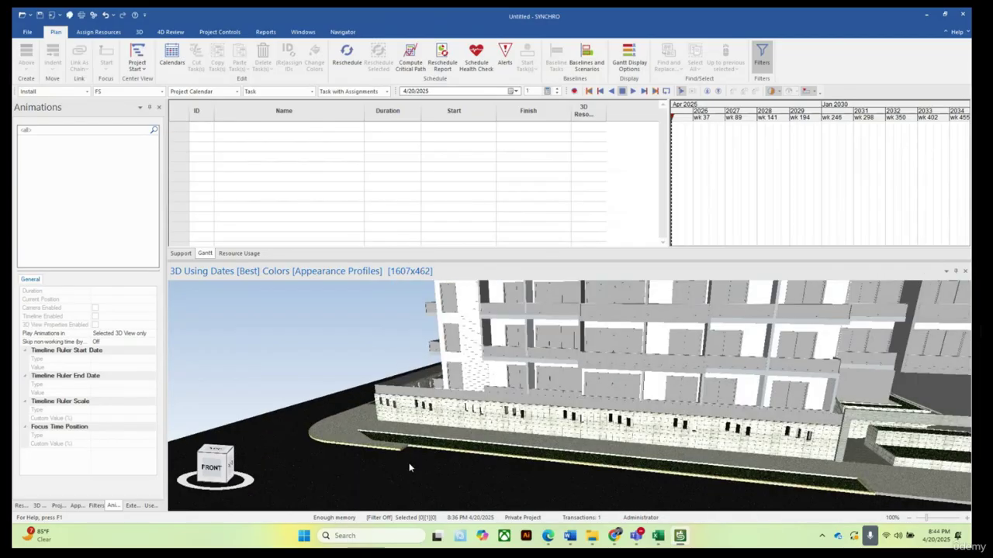
scroll(445, 425, "down", 4)
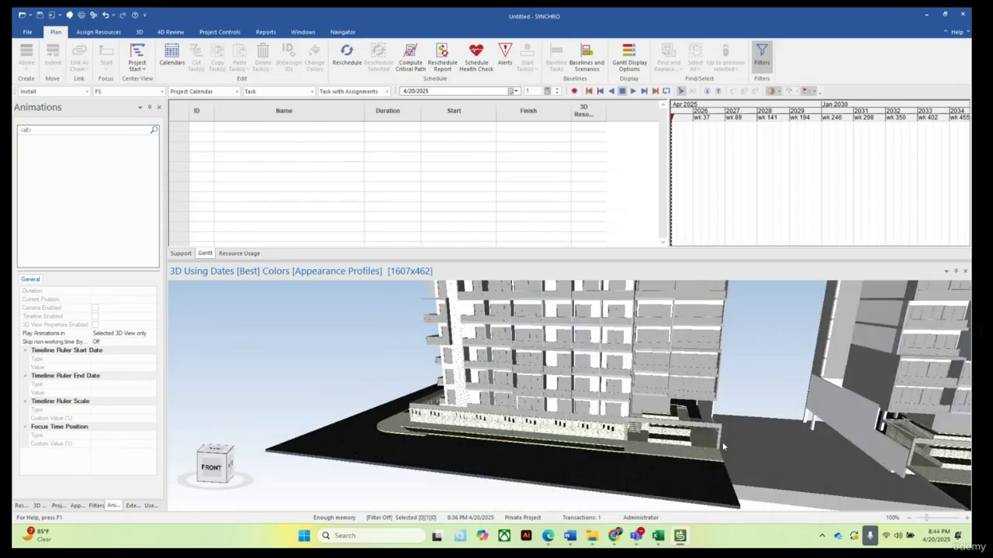
scroll(381, 475, "down", 10)
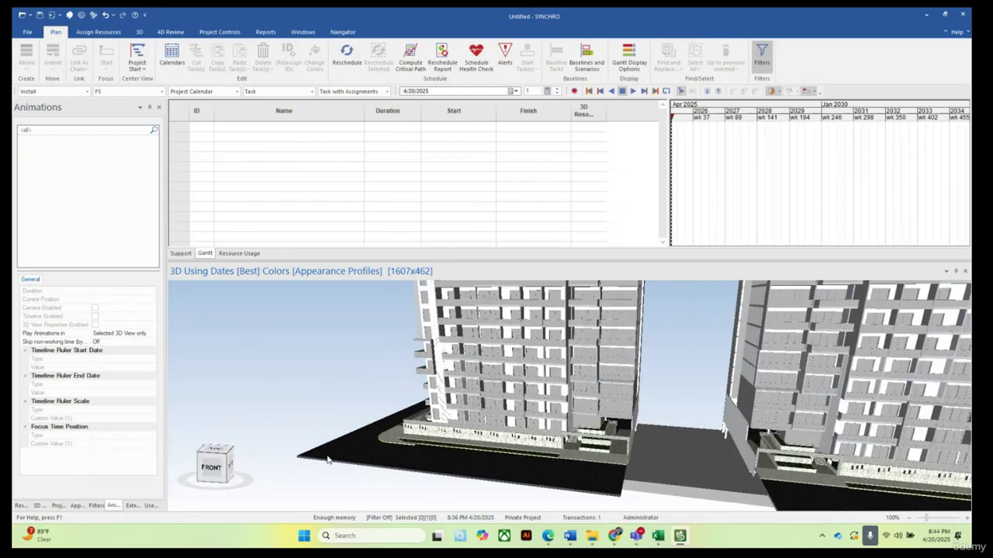
scroll(641, 400, "down", 4)
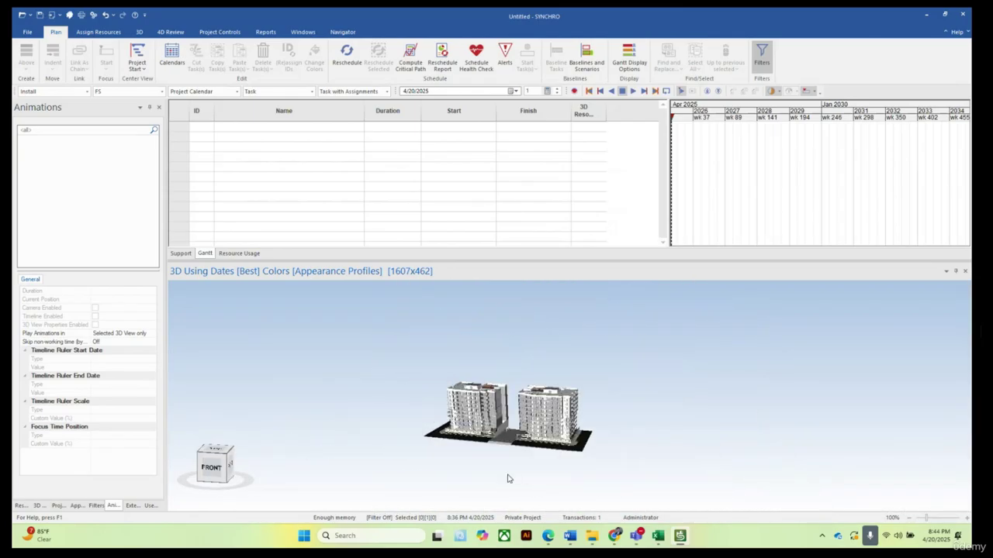
scroll(560, 456, "up", 3)
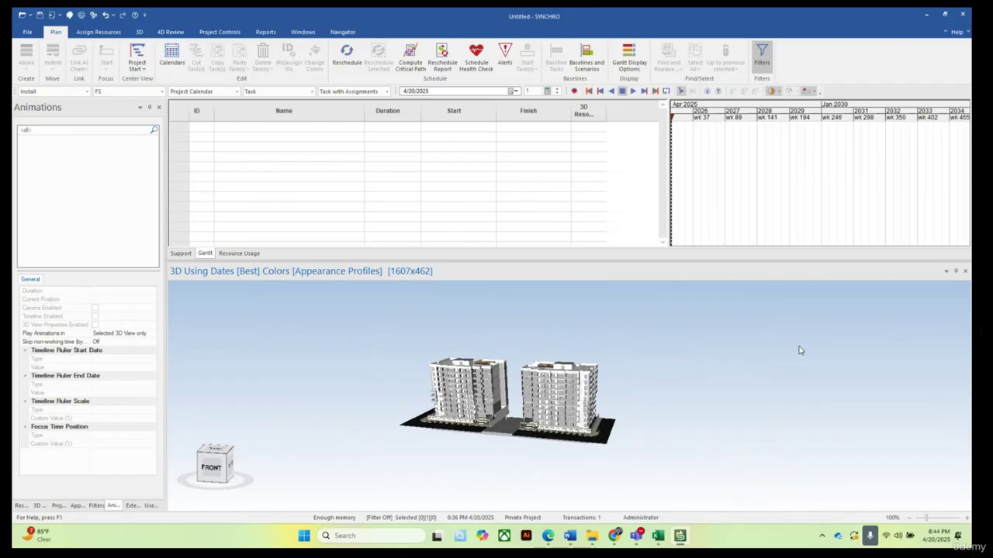
Switch to P6 Professional and log in with the account's login name and password
left_click(926, 17)
double_click(941, 128)
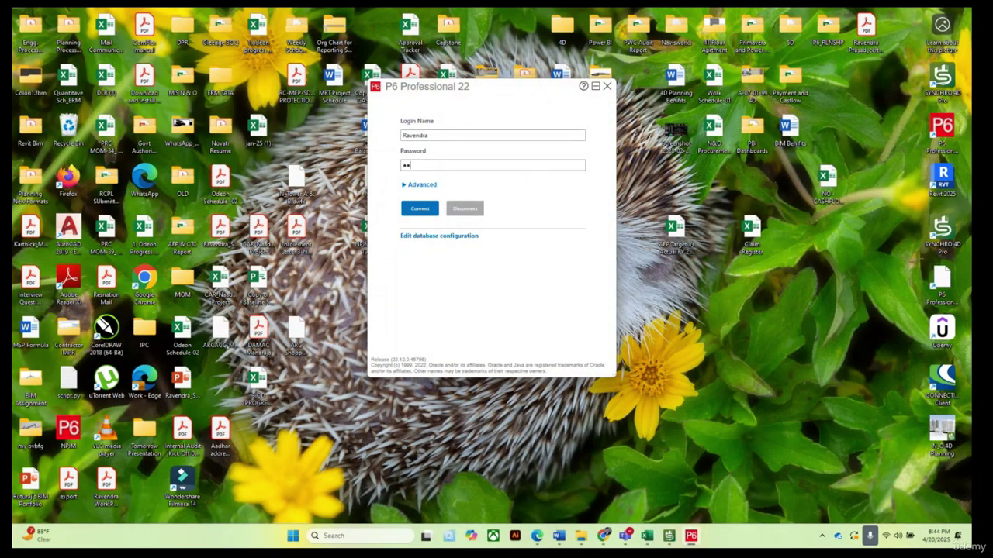
left_click(419, 209)
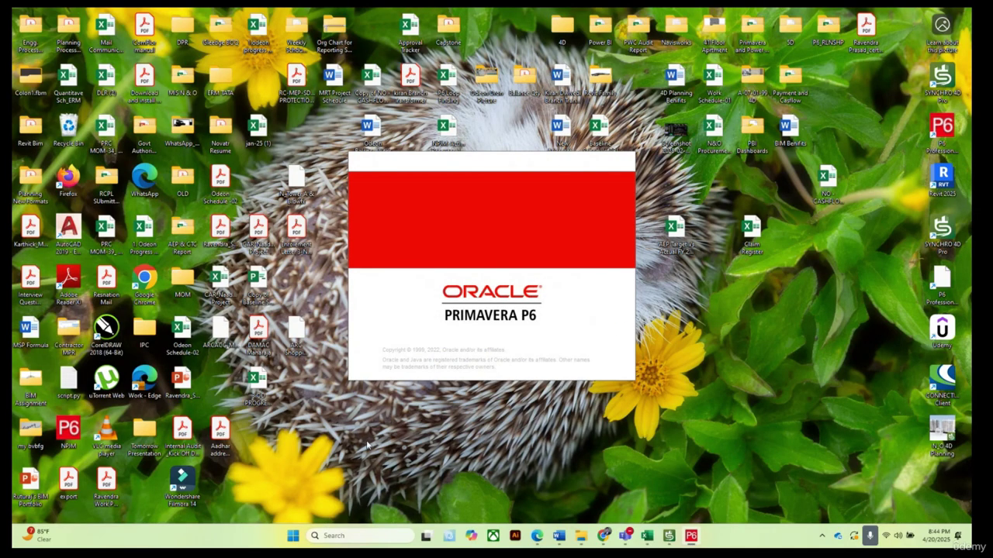
left_click(495, 290)
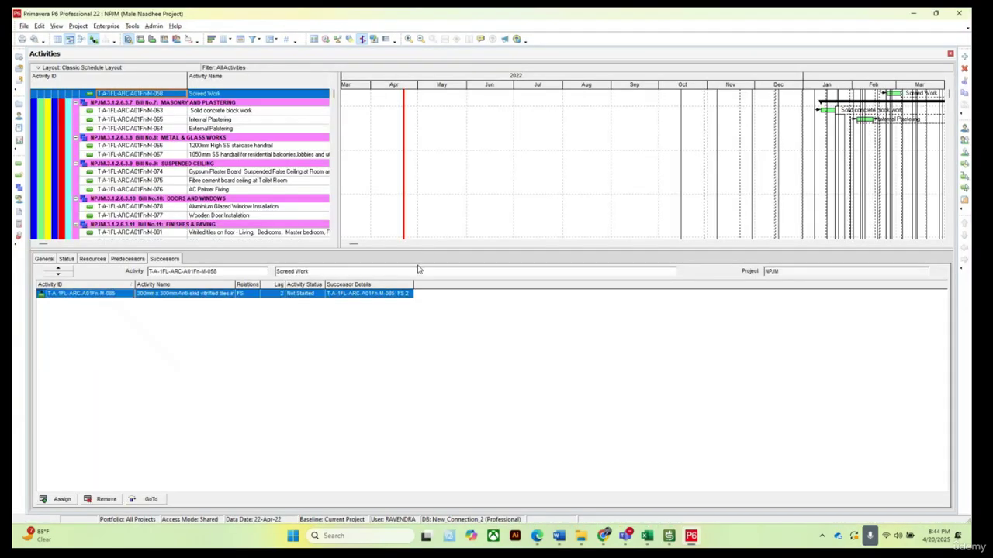
Enlarge the activity table in height and width so it shows the columns through 4D Task Name-01
left_click_drag(426, 249, 429, 321)
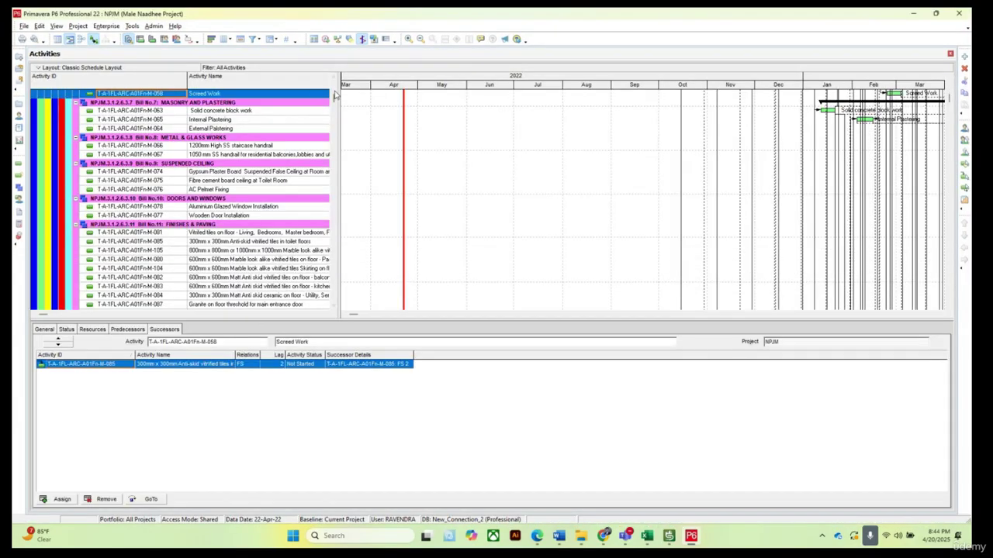
left_click_drag(339, 88, 877, 153)
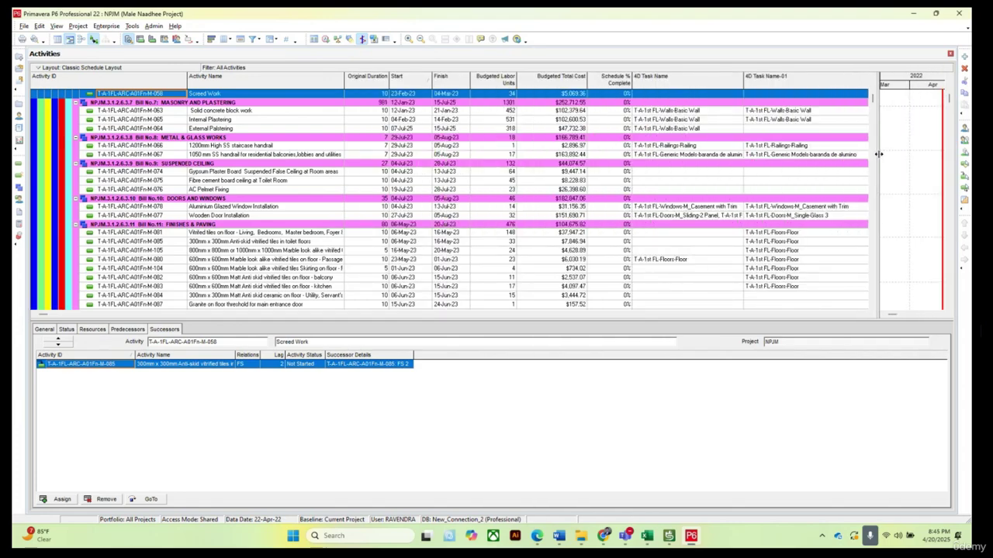
scroll(845, 255, "up", 2)
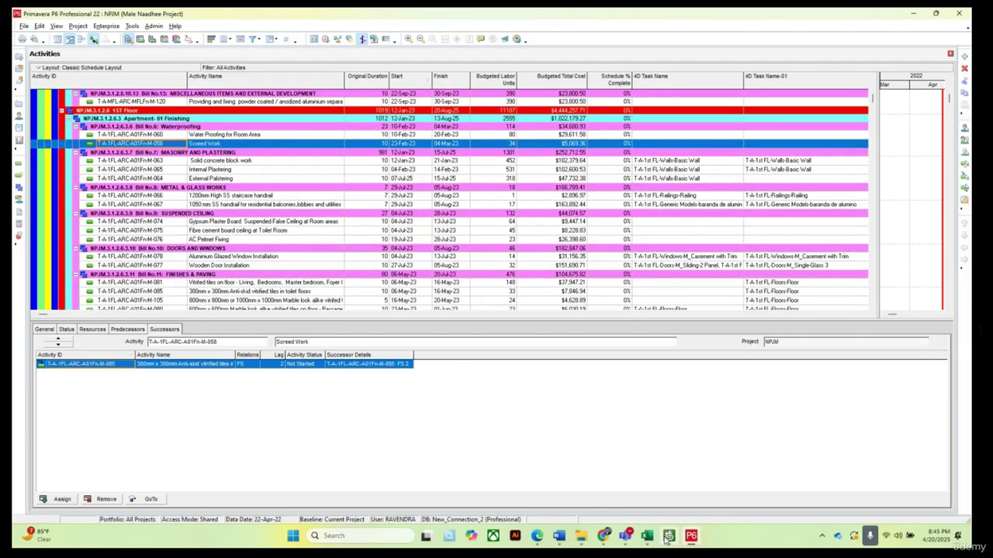
mouse_move(672, 539)
left_click(703, 483)
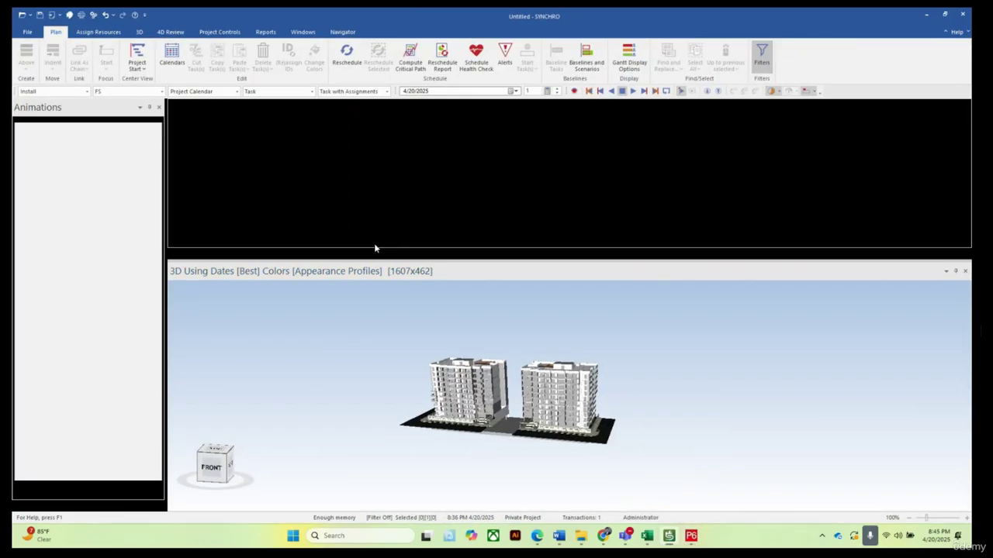
left_click(27, 32)
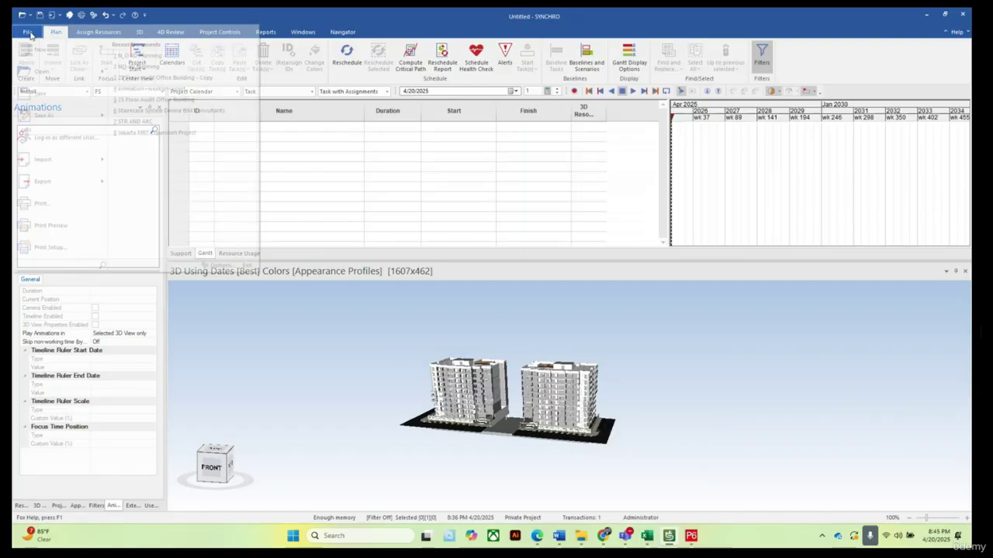
mouse_move(44, 161)
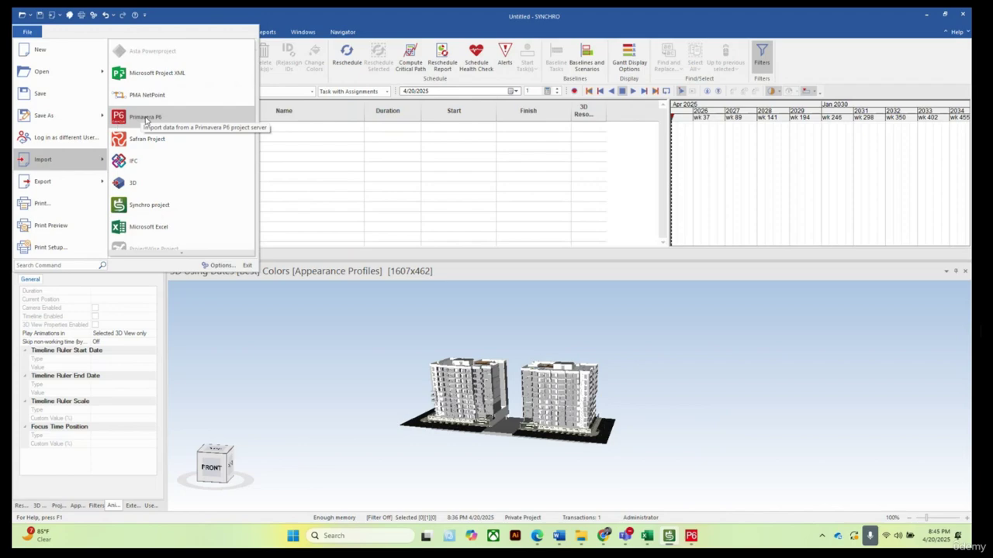
left_click(145, 118)
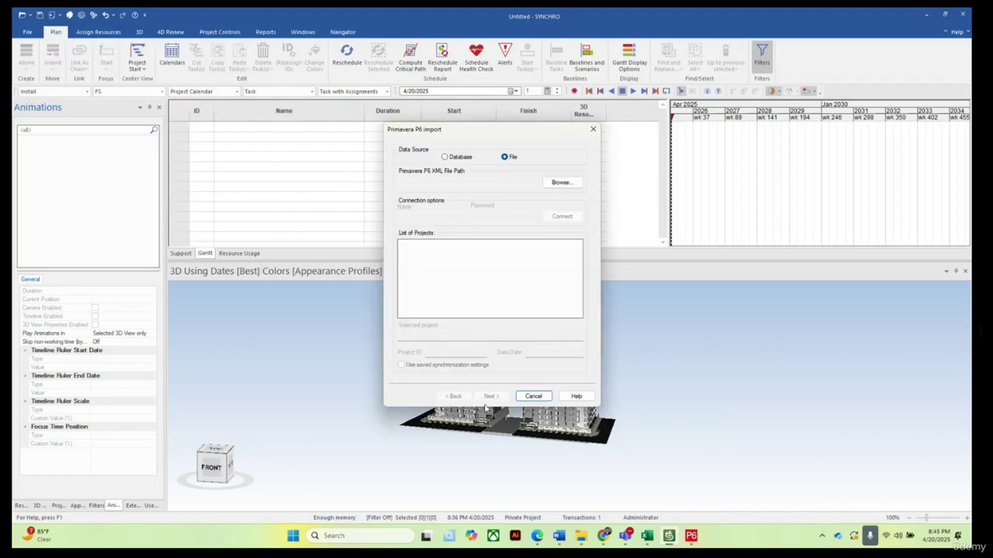
left_click(563, 183)
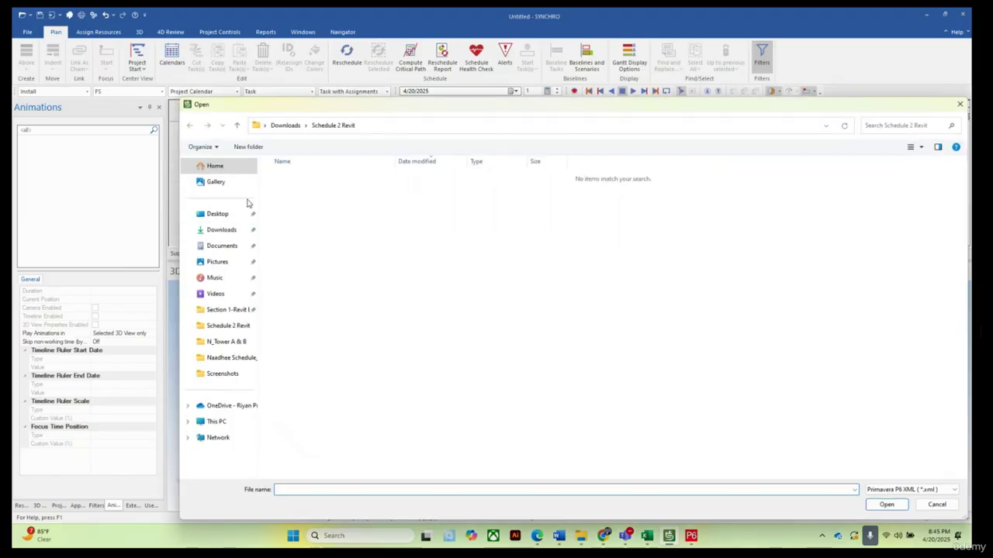
left_click(217, 214)
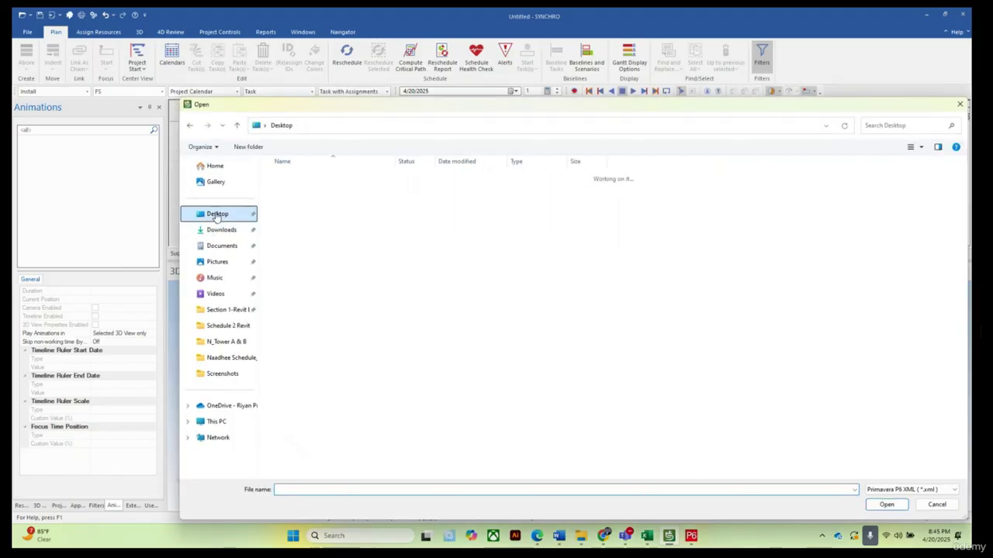
double_click(283, 176)
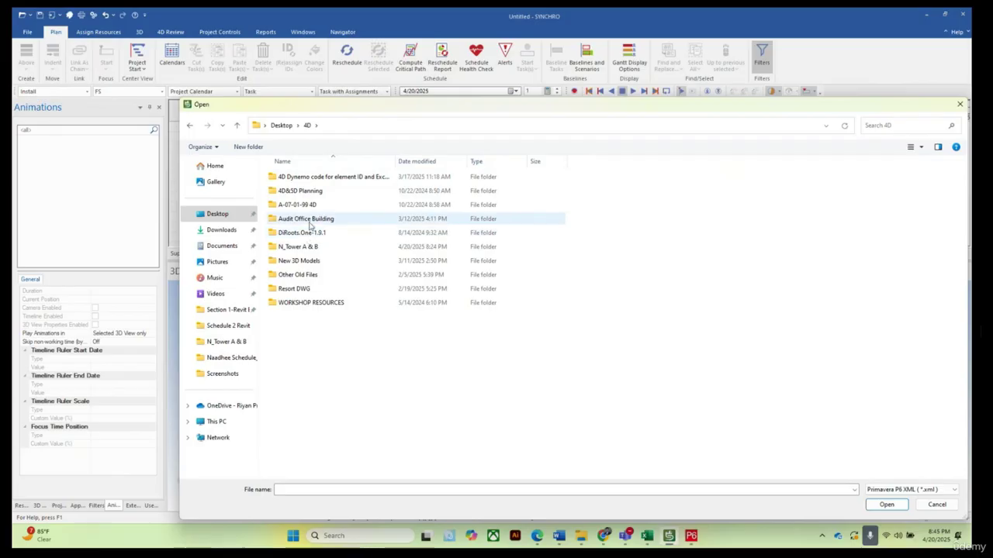
double_click(298, 247)
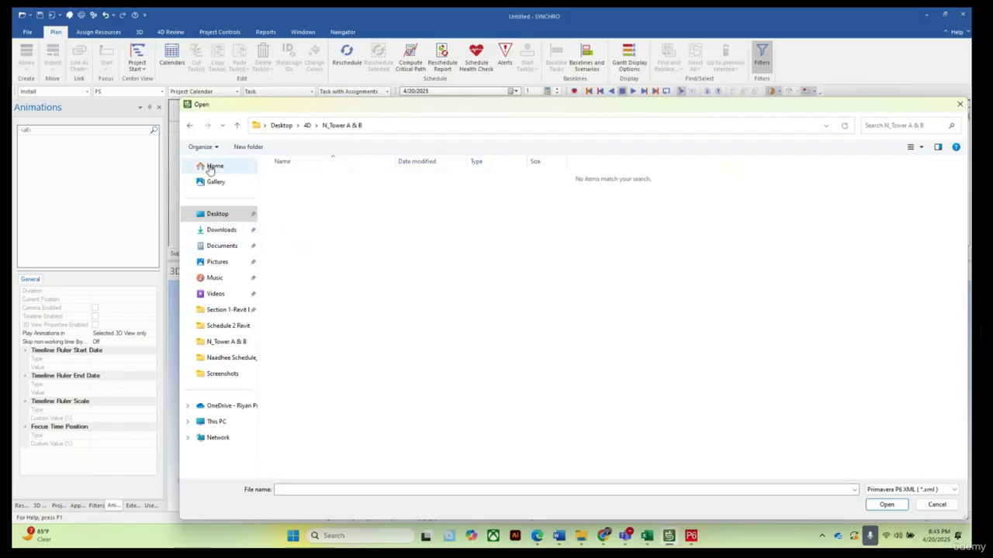
left_click(237, 124)
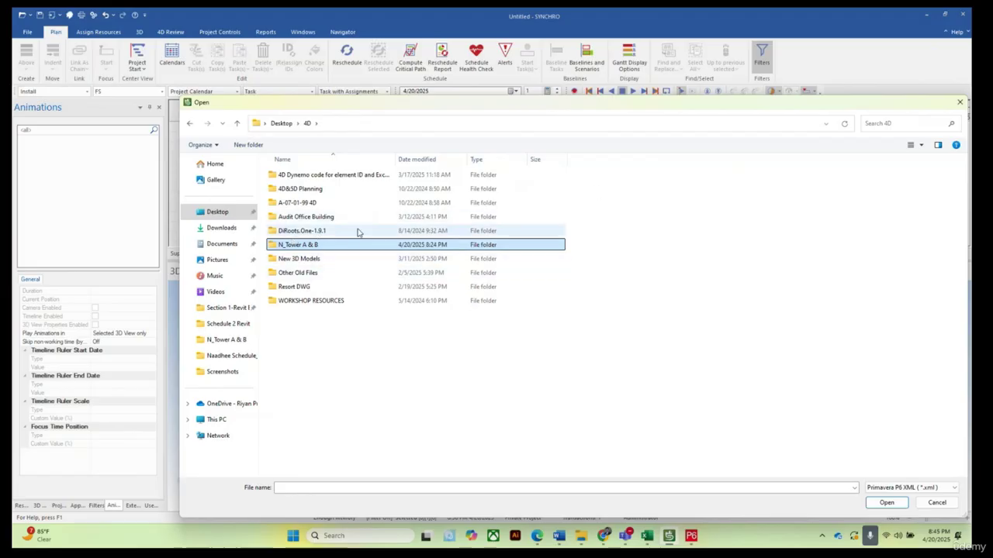
left_click(961, 103)
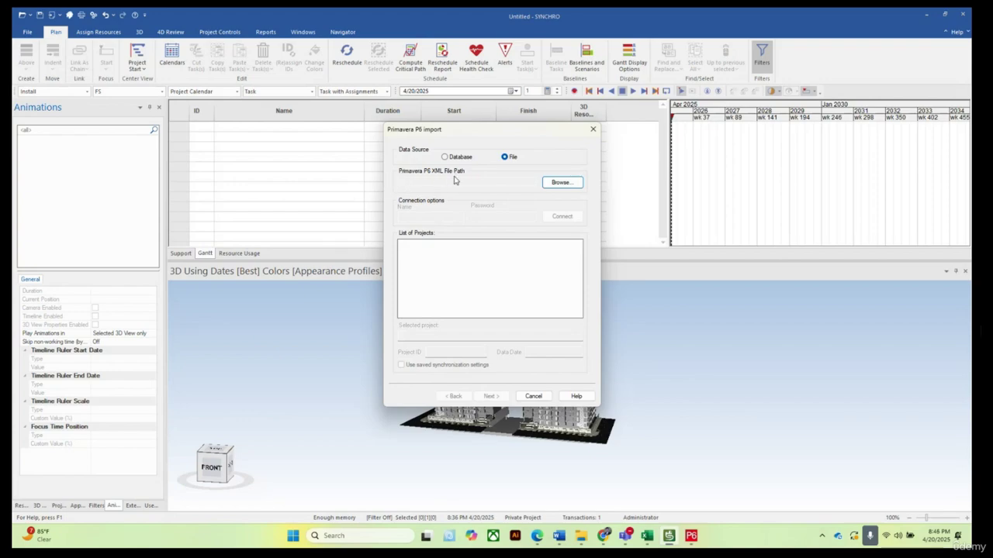
left_click(594, 130)
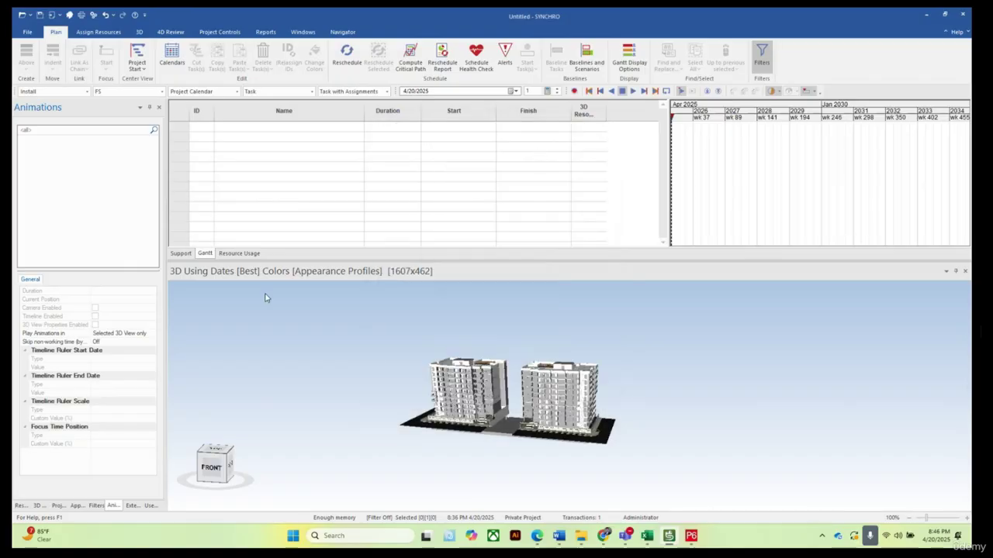
Switch back to P6 Professional and set up an export of the Male Naadhee Project in Primavera P6 (XML) format
left_click(925, 16)
scroll(256, 172, "up", 10)
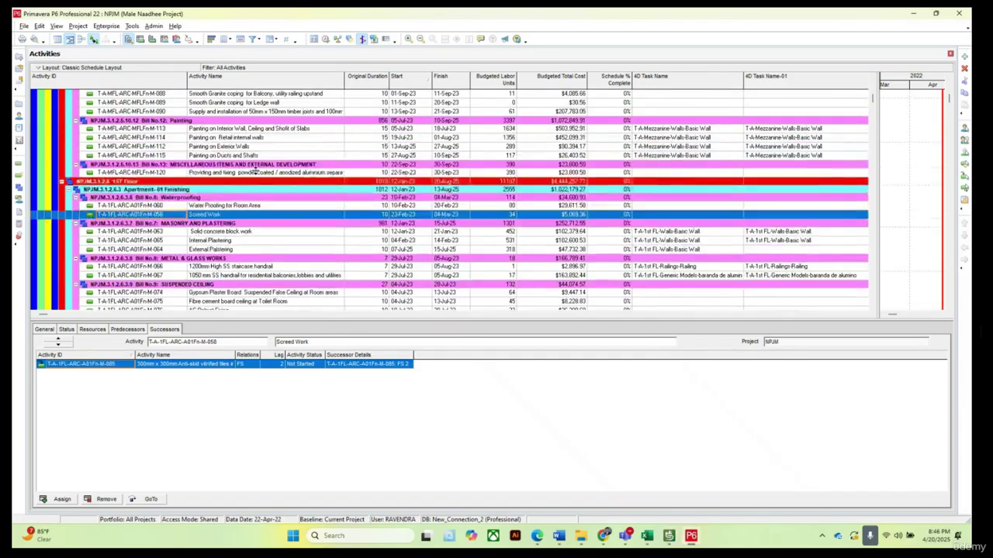
scroll(256, 172, "up", 2)
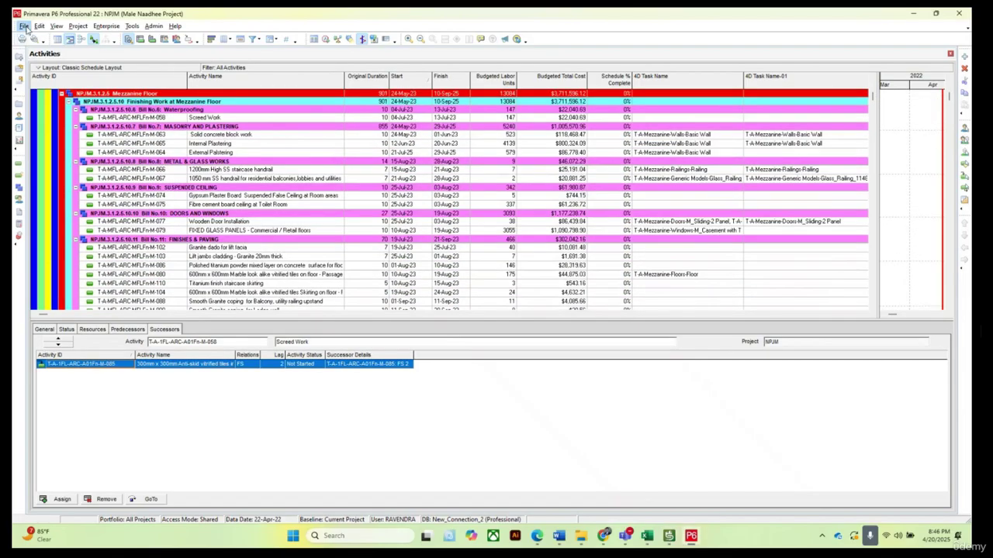
left_click(24, 25)
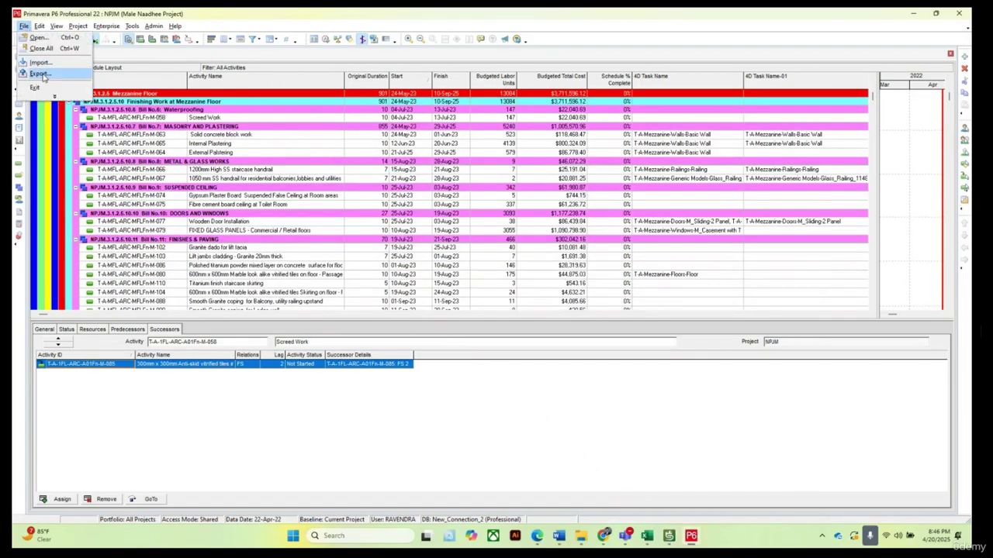
left_click(40, 74)
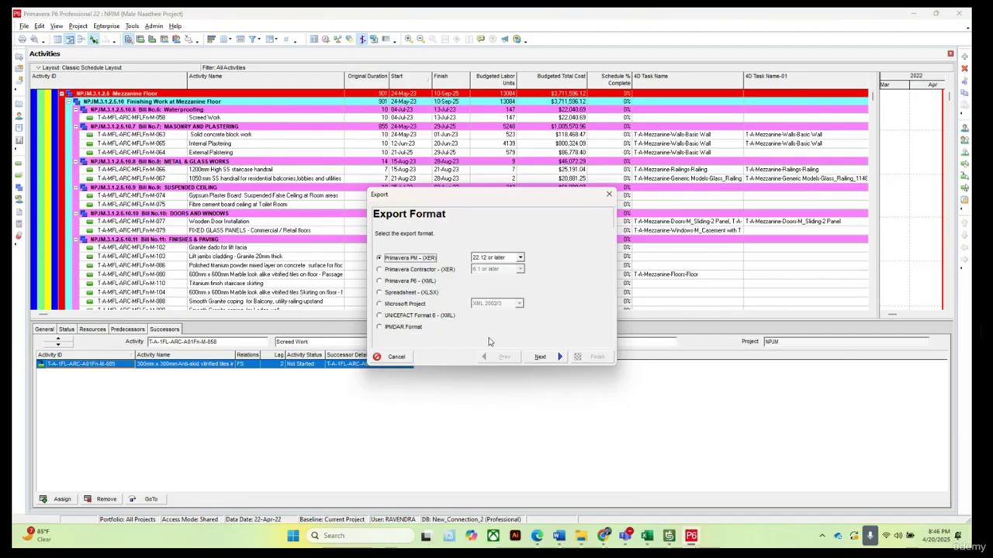
left_click(380, 283)
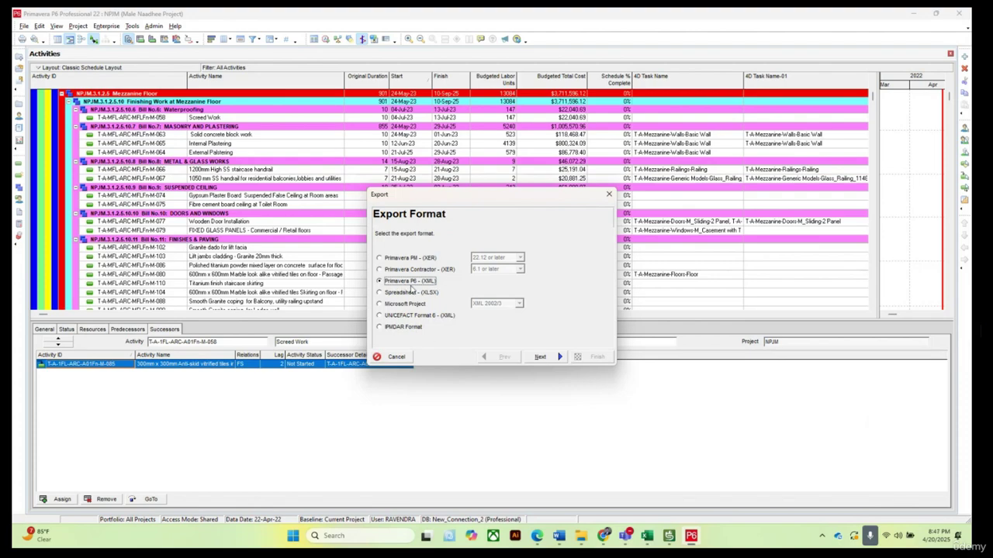
left_click(540, 357)
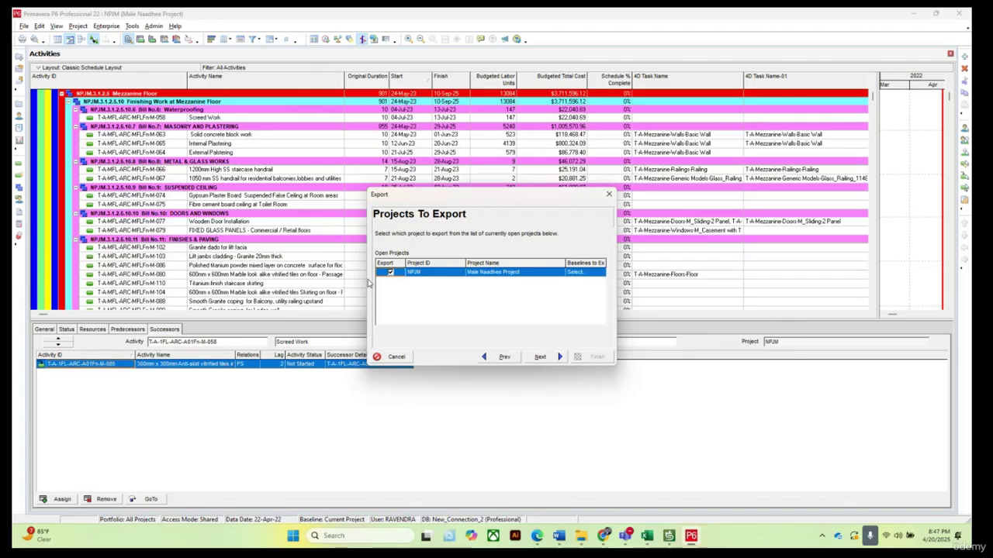
left_click(594, 273)
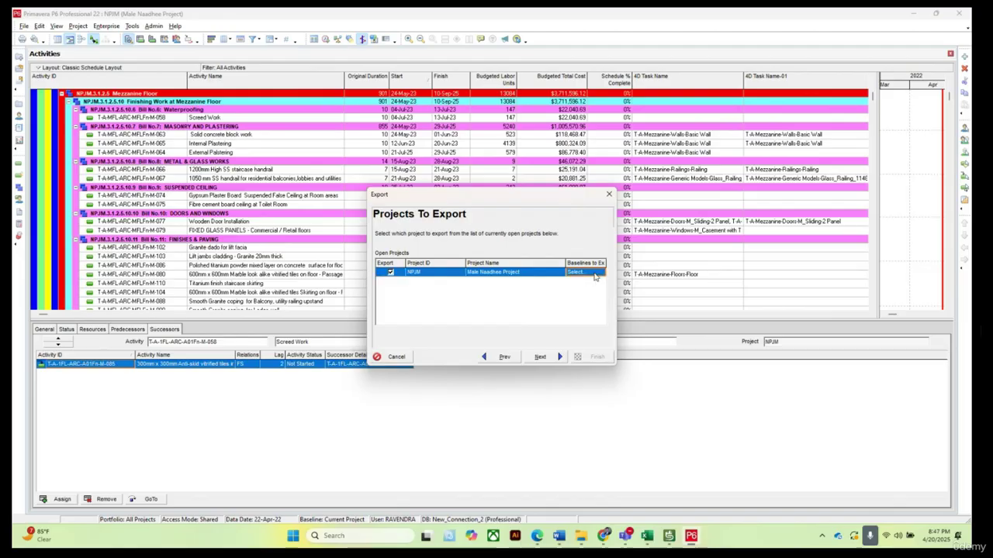
left_click(540, 357)
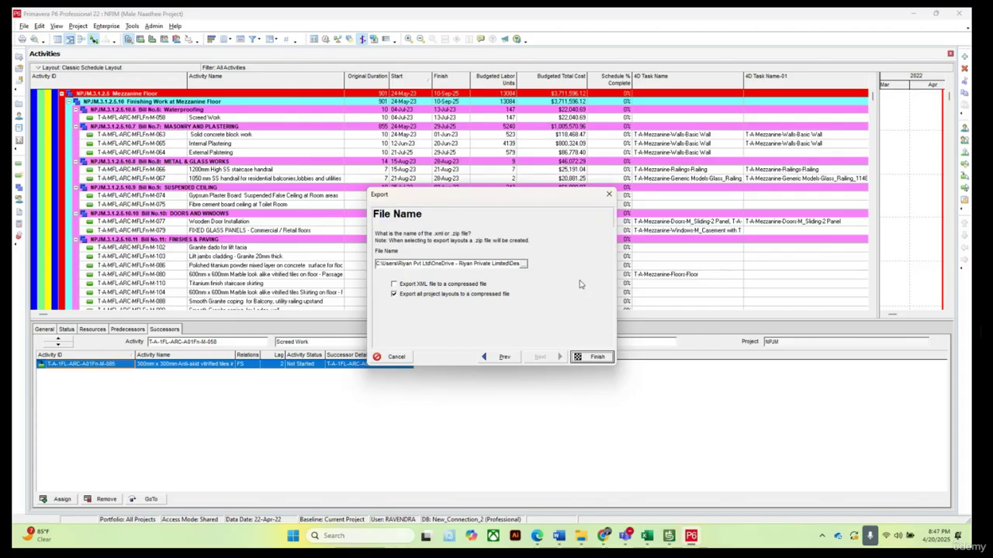
Choose the Schedule 2 Revit folder in Downloads as the save location for the NPJM export file
left_click(525, 265)
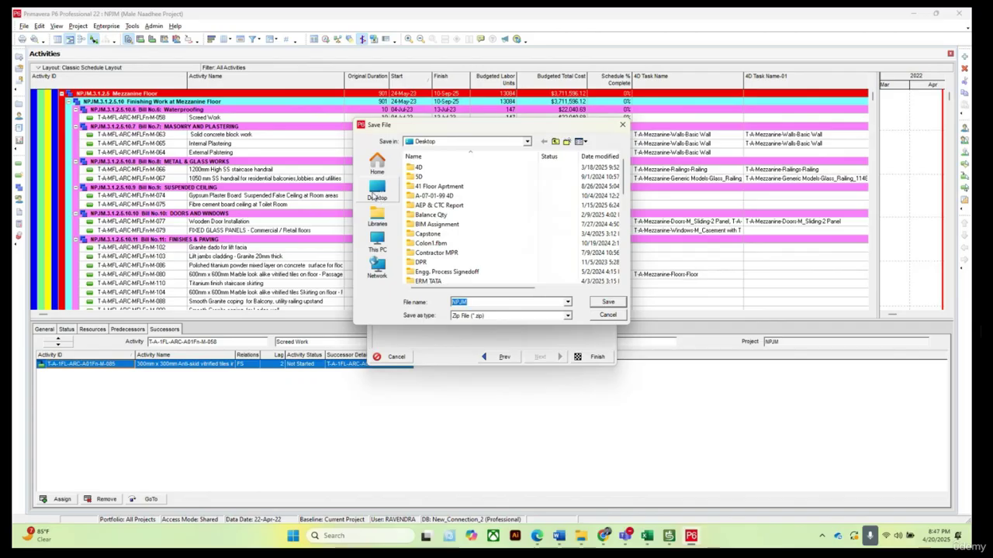
left_click(378, 192)
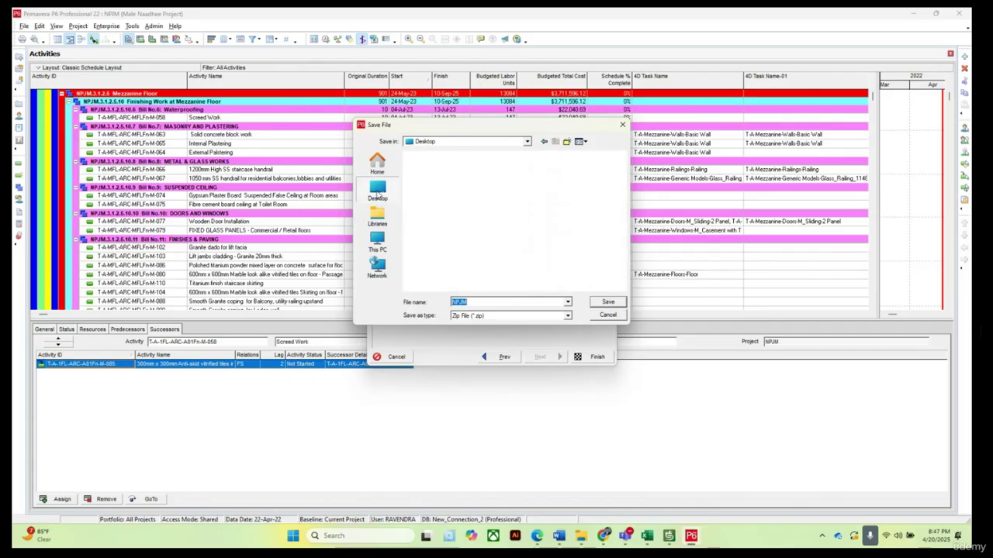
left_click(433, 262)
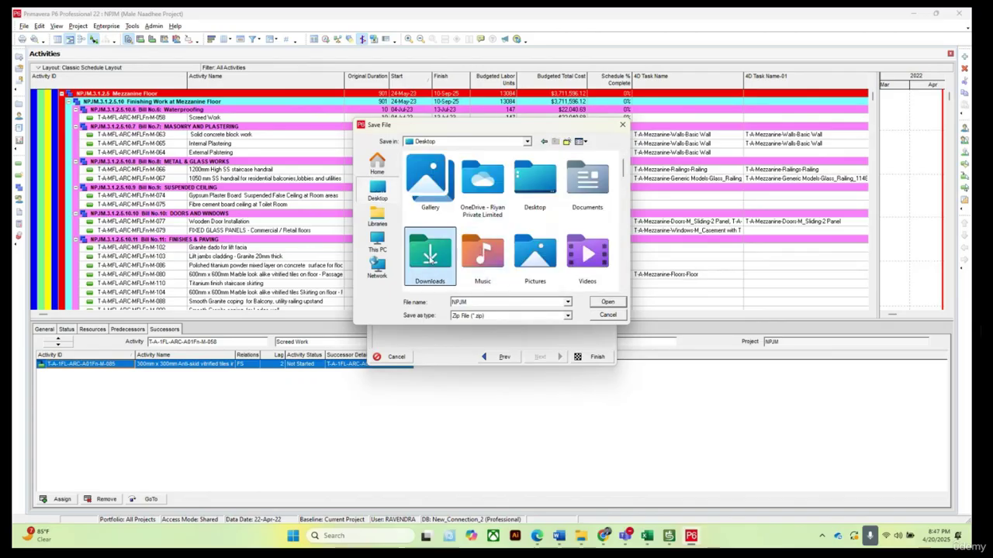
double_click(430, 260)
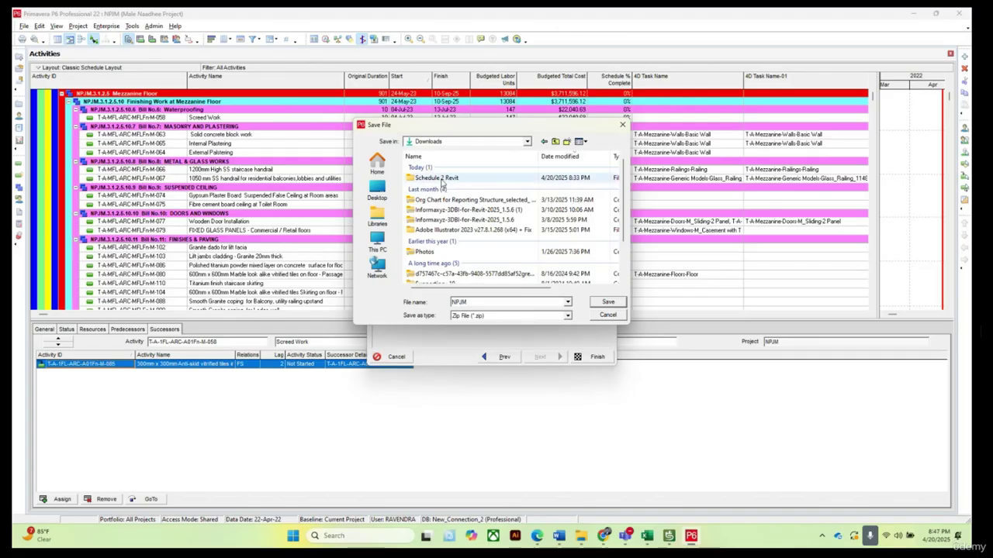
left_click(442, 179)
double_click(442, 180)
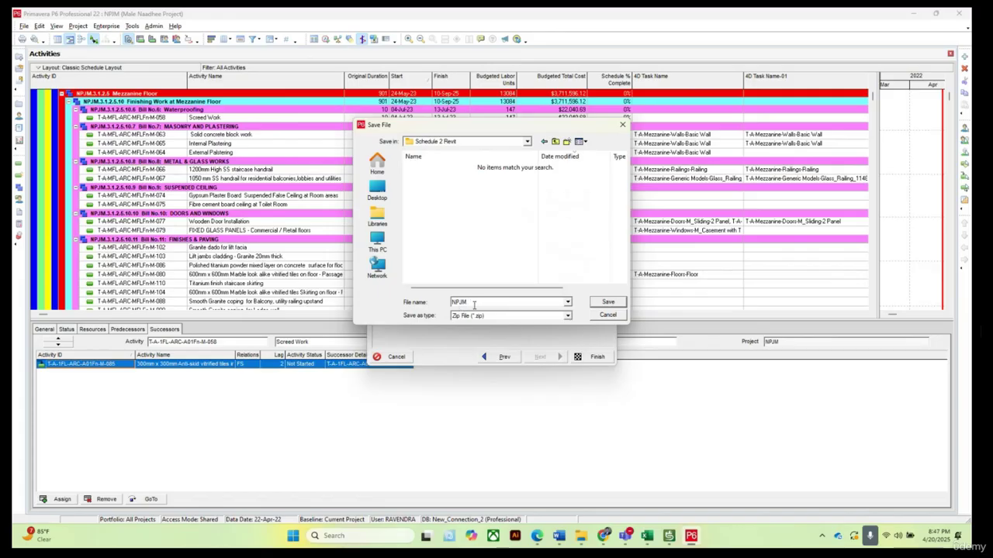
Save the file NPJM as XML Files (*.xml) and run the export to completion
left_click(568, 316)
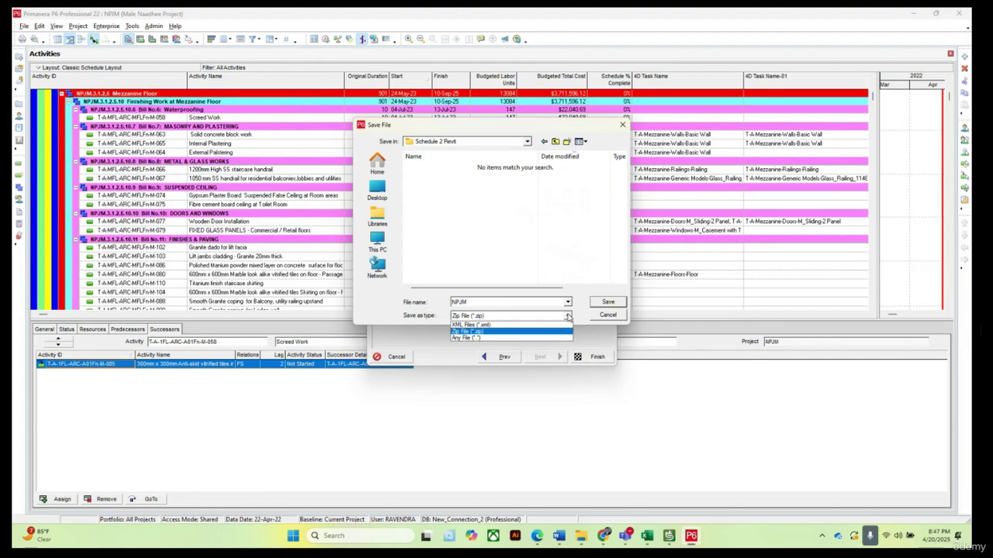
left_click(484, 325)
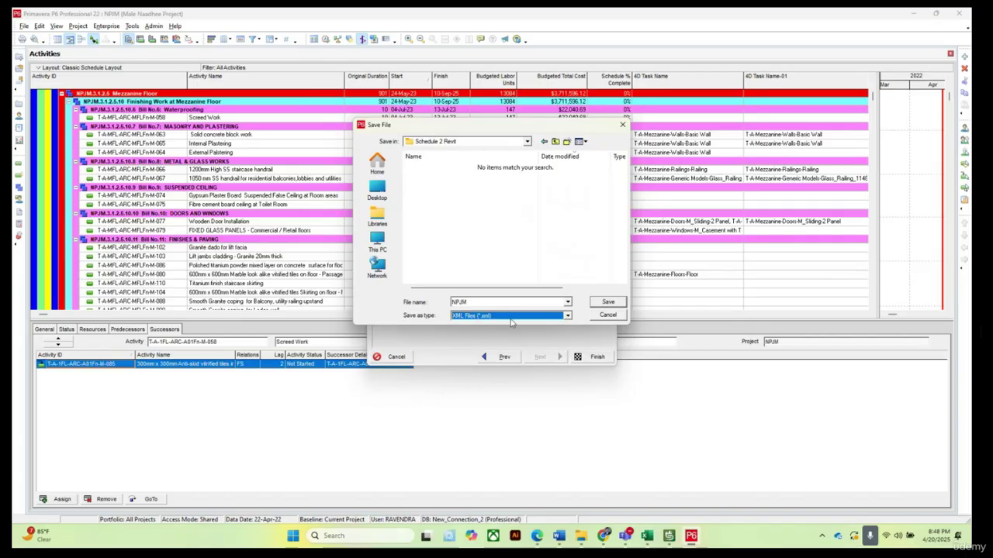
left_click(609, 303)
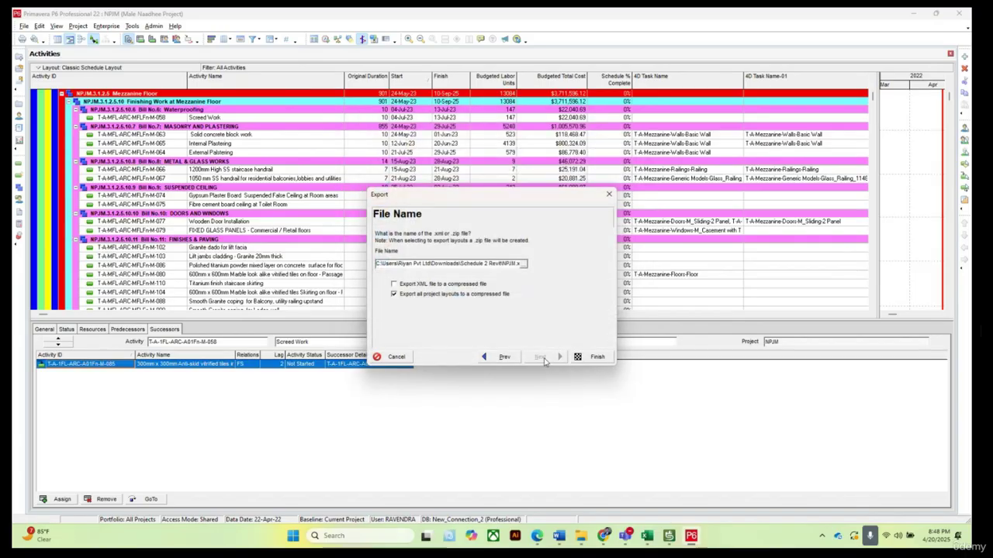
left_click(596, 357)
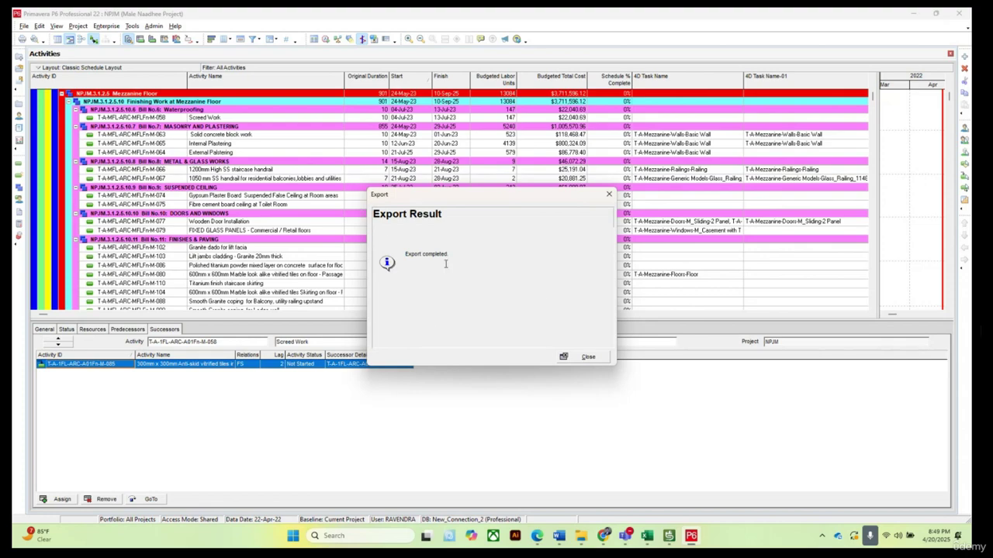
left_click(587, 357)
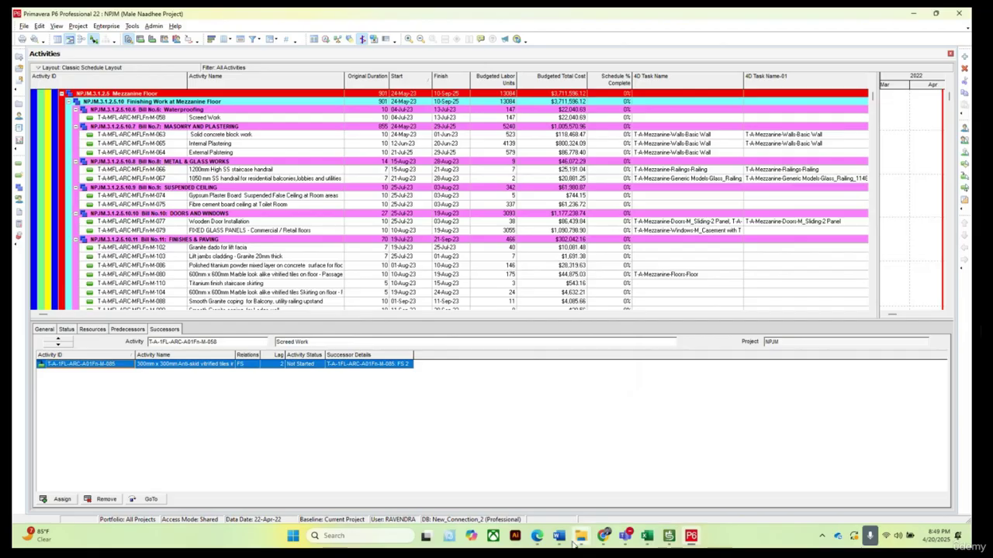
Check for the exported NPJM file in the Schedule 2 Revit folder in File Explorer and switch to SYNCHRO
mouse_move(575, 546)
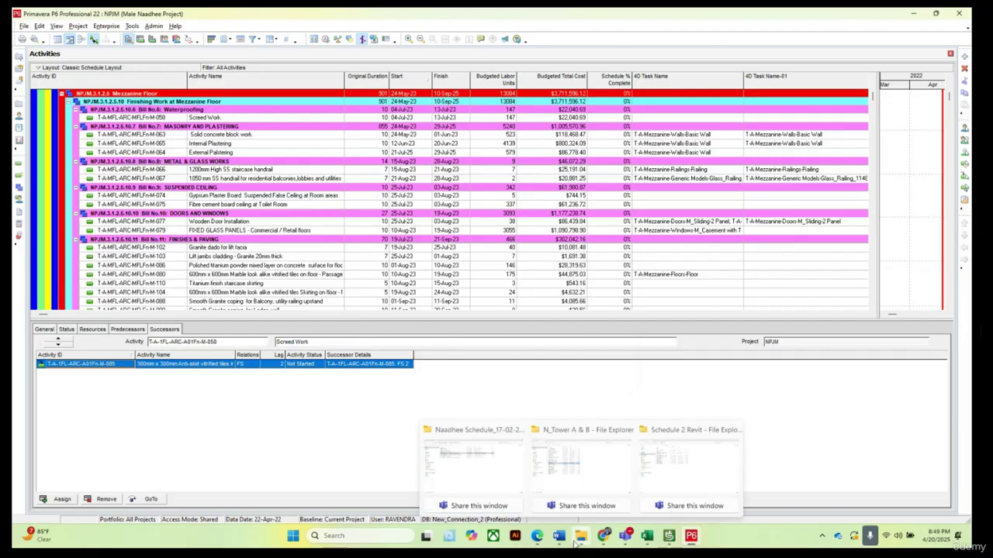
left_click(719, 469)
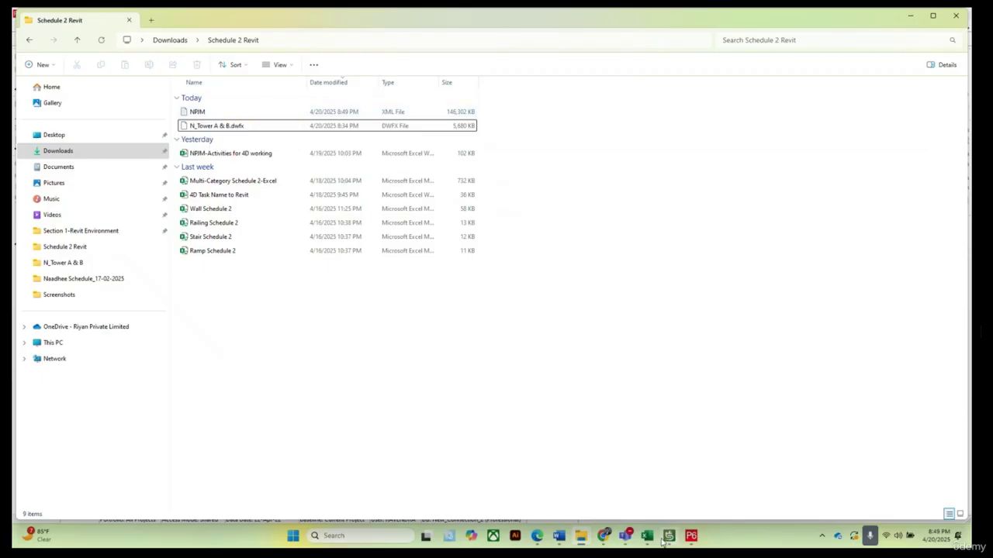
mouse_move(667, 537)
left_click(706, 474)
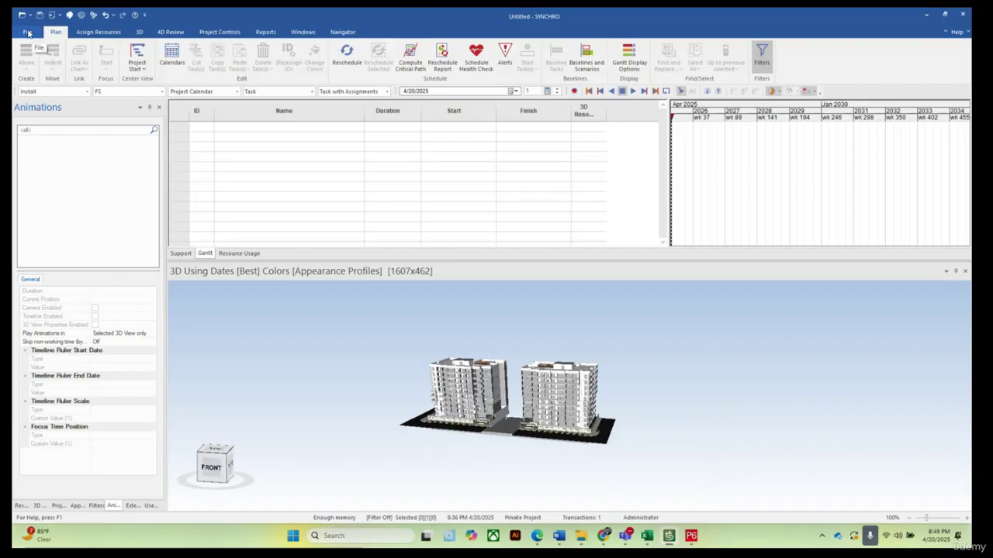
Start a Primavera P6 import from file and load the NPJM XML file from the Schedule 2 Revit folder in Downloads
left_click(28, 34)
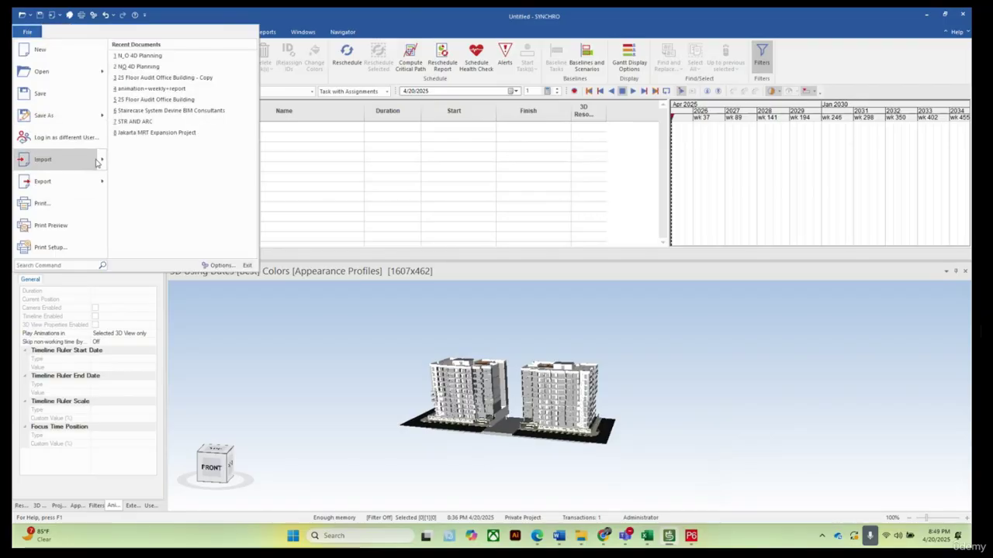
mouse_move(97, 161)
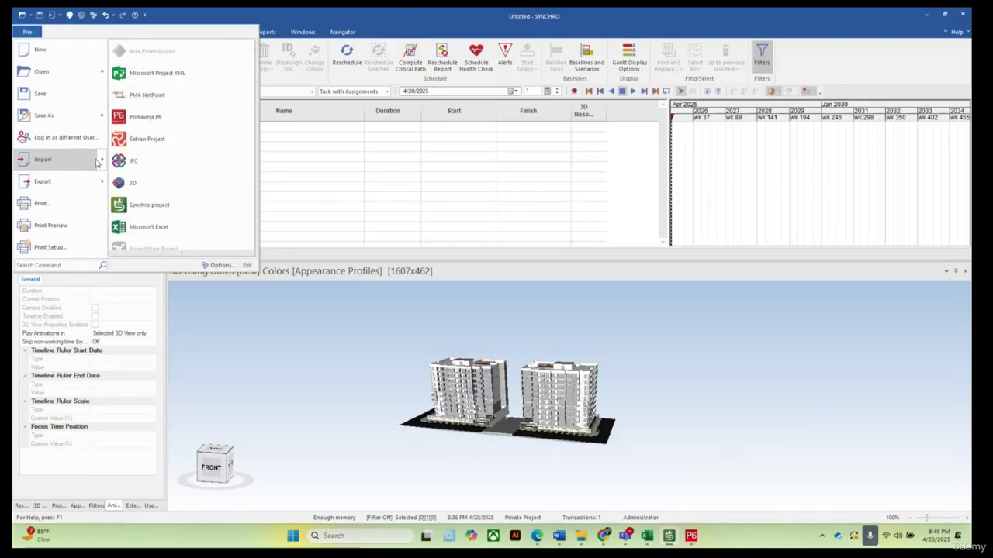
left_click(159, 119)
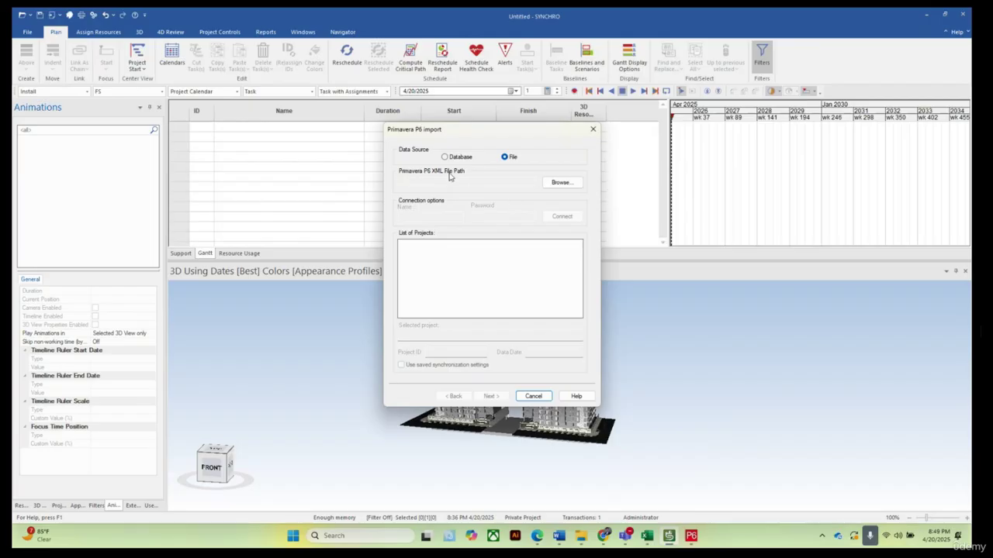
left_click(560, 183)
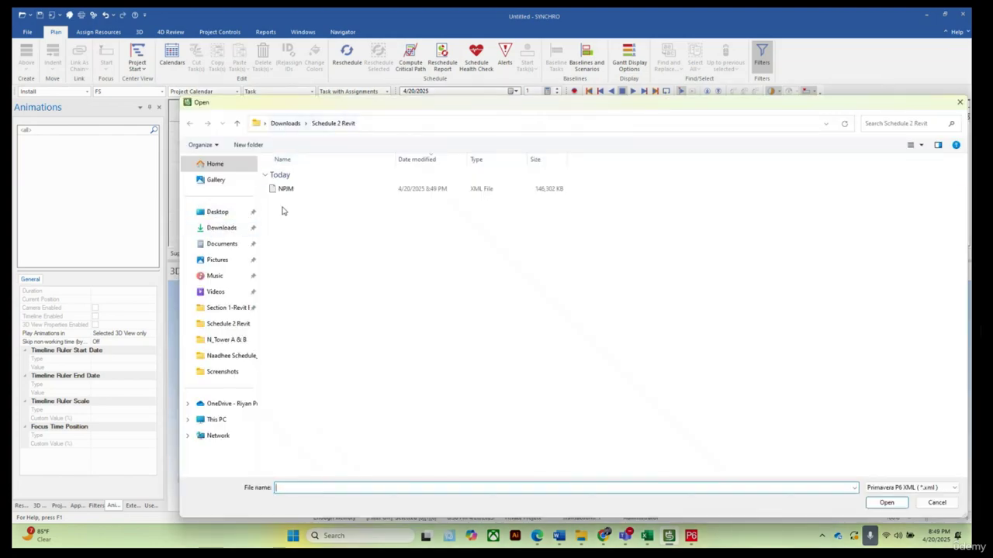
left_click(217, 227)
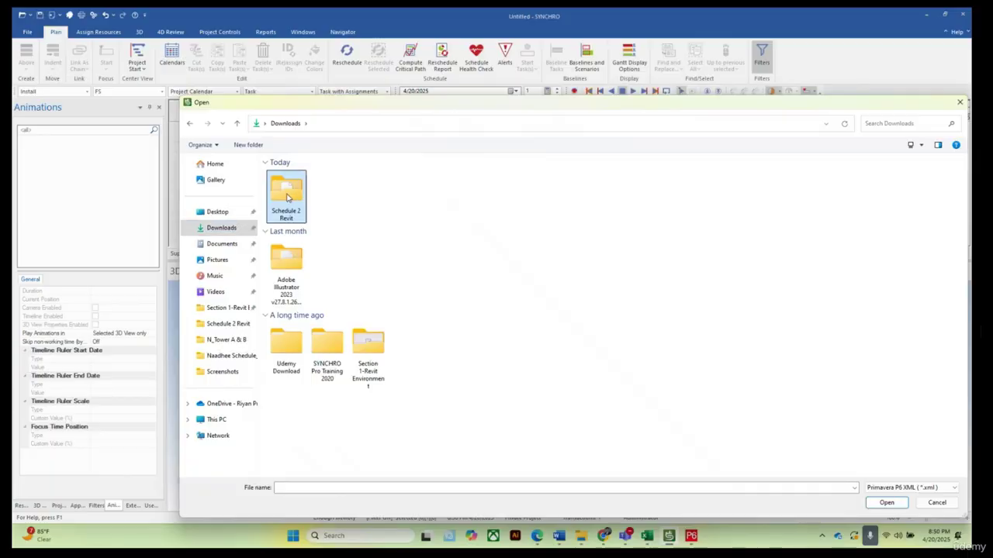
double_click(288, 196)
left_click(284, 190)
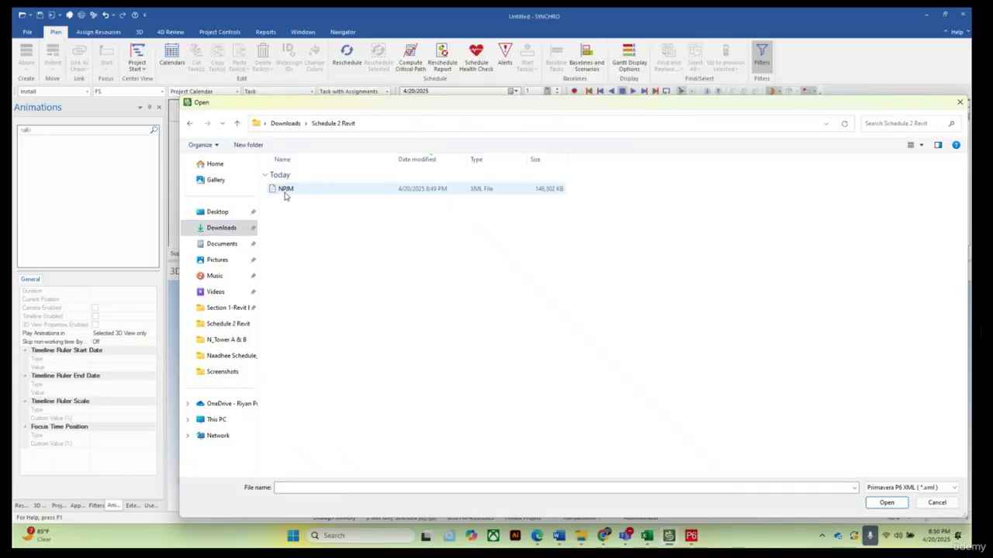
left_click(915, 397)
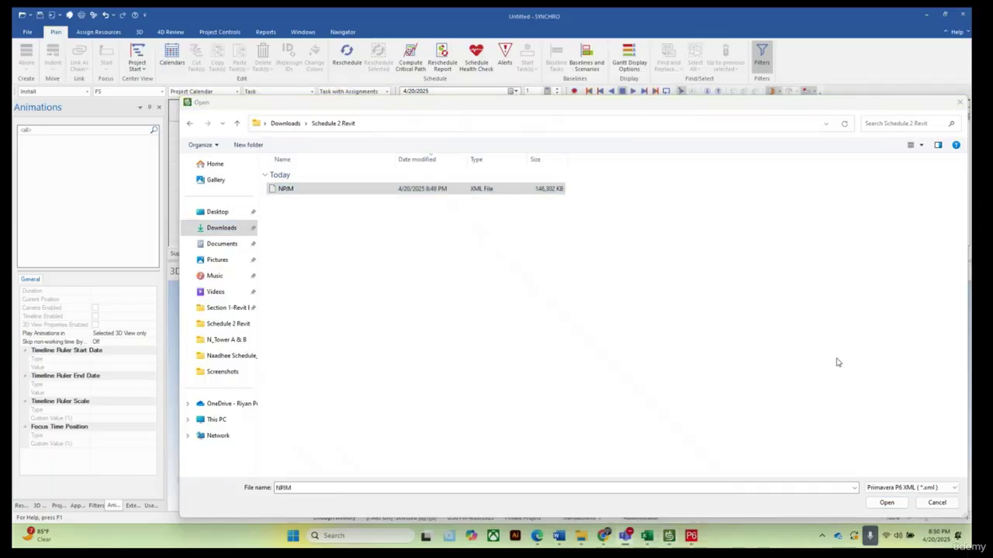
left_click(887, 503)
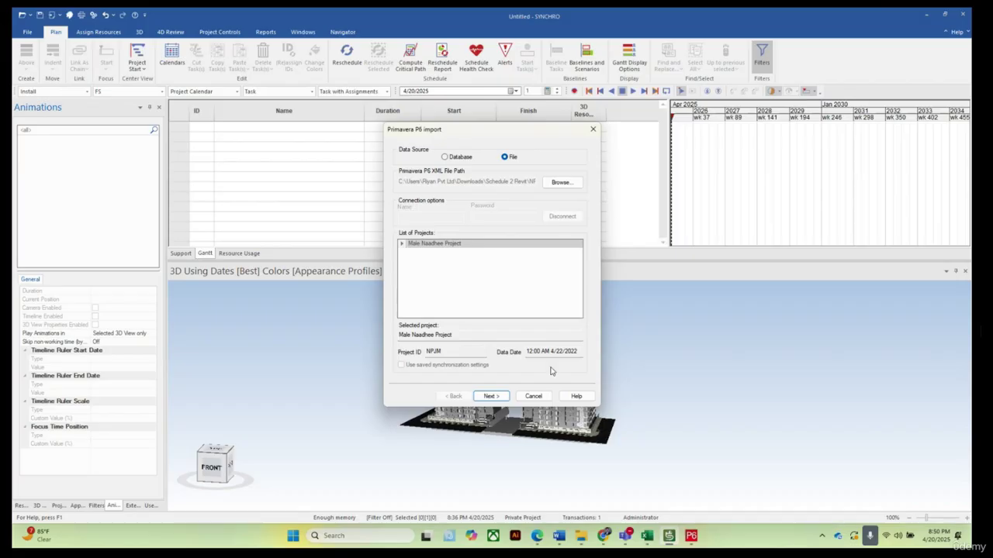
Accept Male Naadhee Project as the import source and review how each object type is processed
left_click(490, 396)
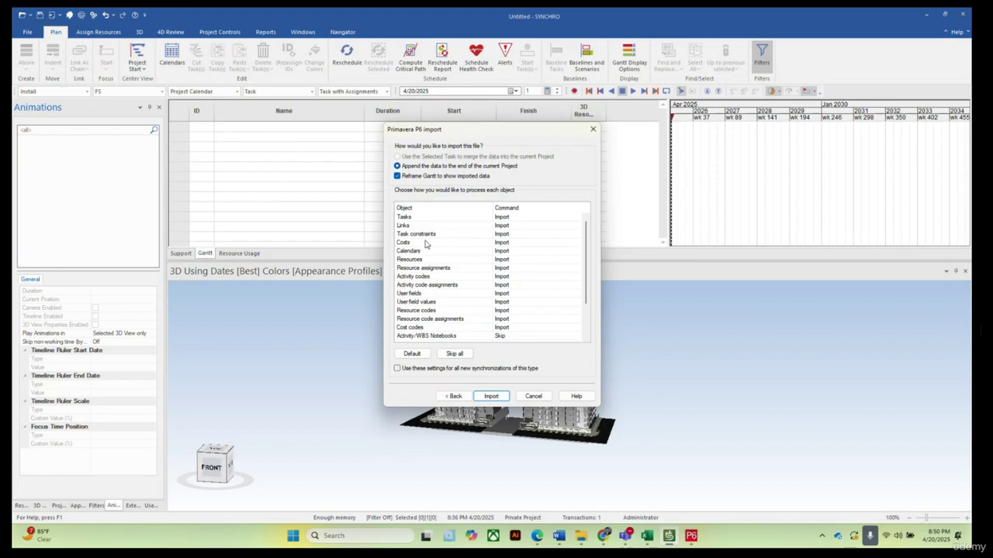
scroll(511, 248, "down", 2)
scroll(512, 256, "down", 1)
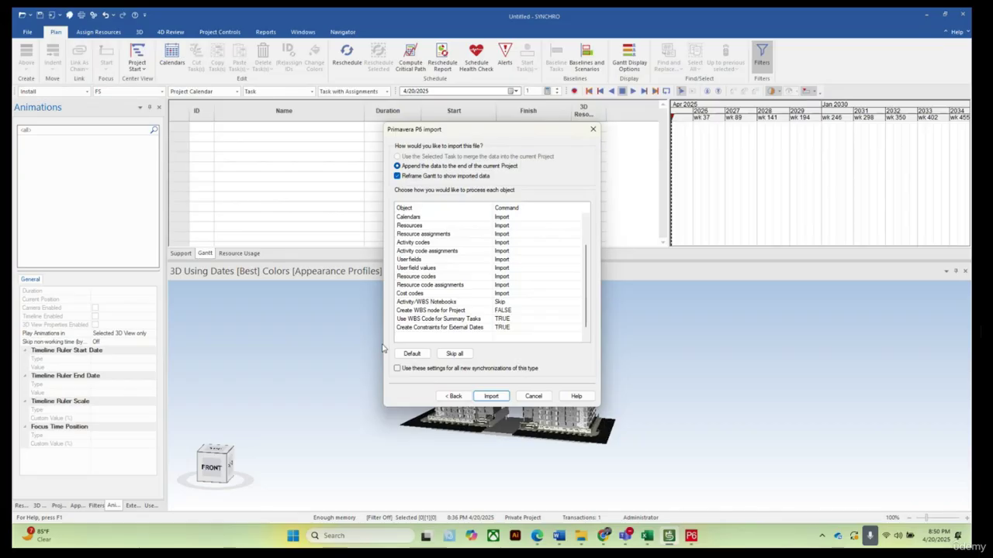
scroll(546, 242, "up", 2)
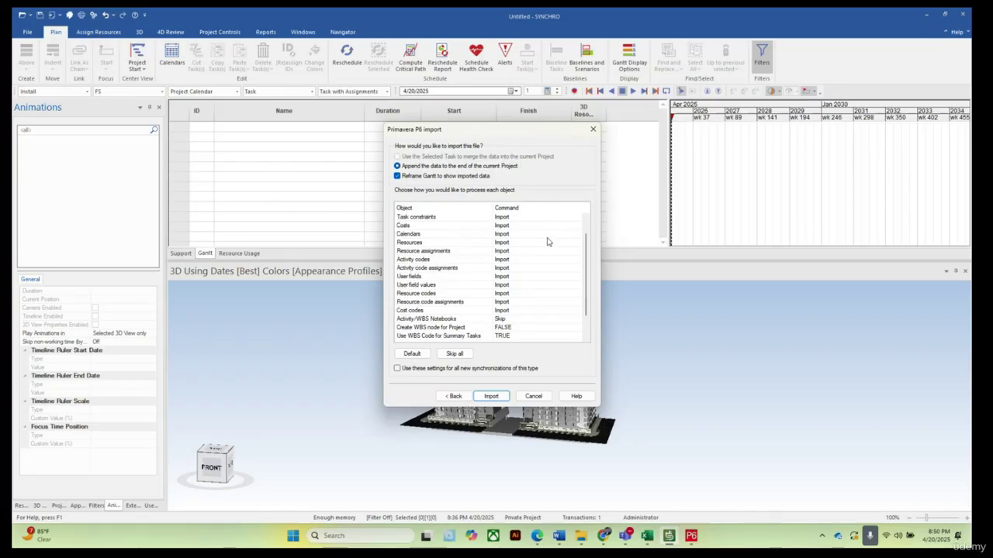
scroll(547, 242, "up", 2)
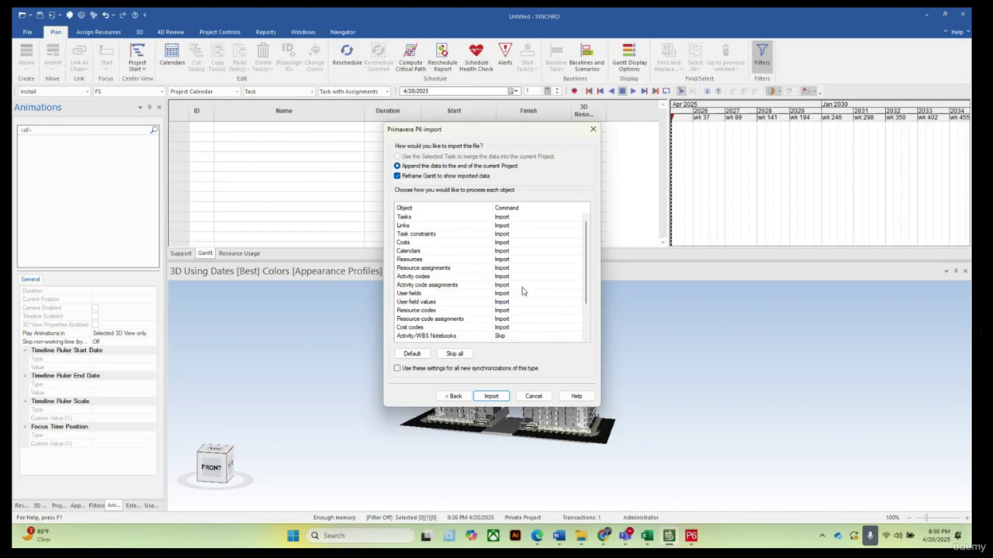
scroll(523, 293, "down", 1)
scroll(499, 316, "down", 1)
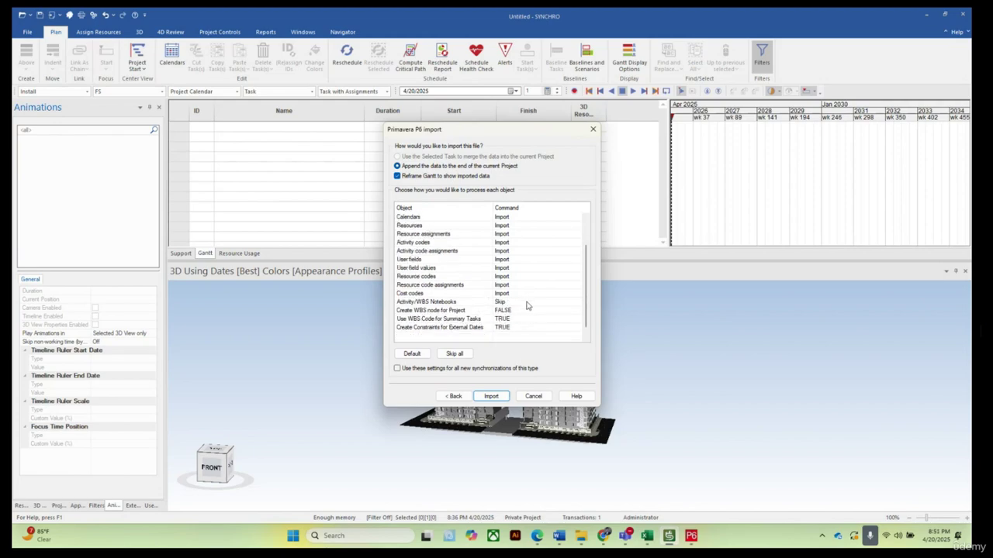
Keep Activity/WBS Notebooks set to Skip and run the import, appending the data to the end of the current project
left_click(577, 305)
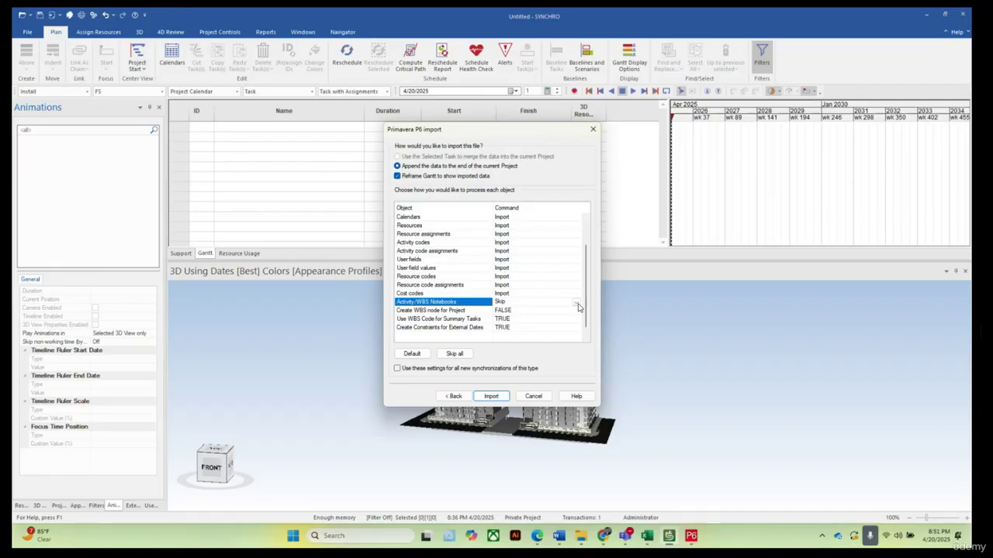
left_click(576, 304)
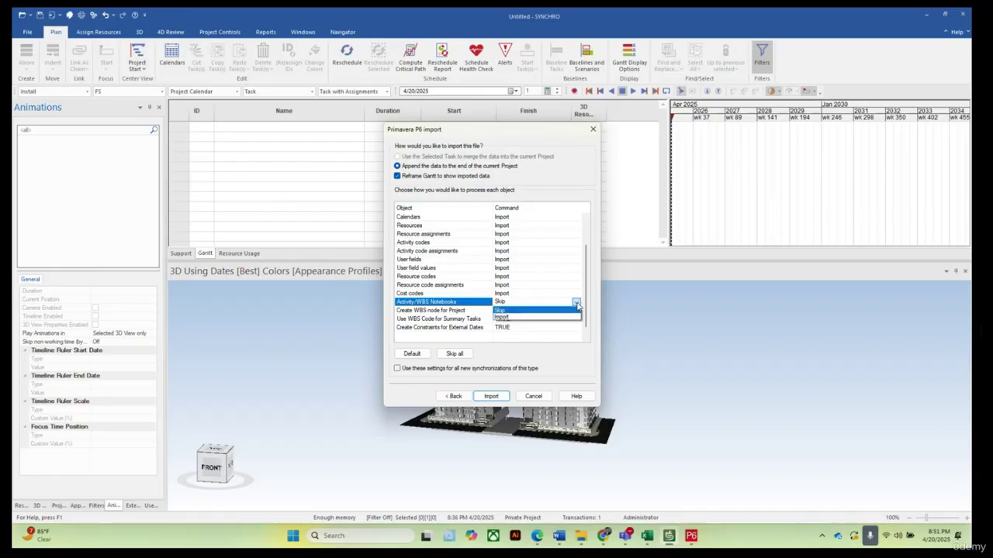
left_click(577, 309)
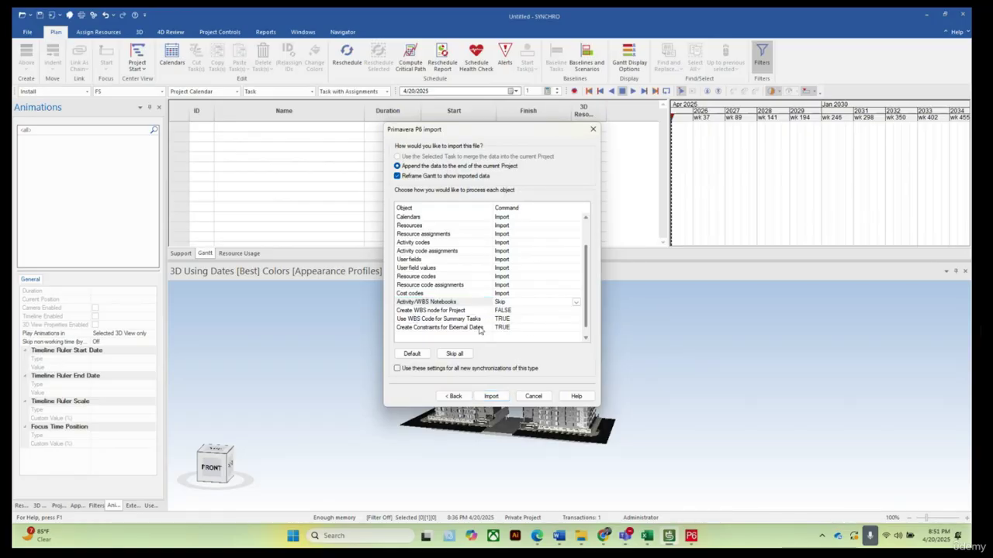
left_click(491, 396)
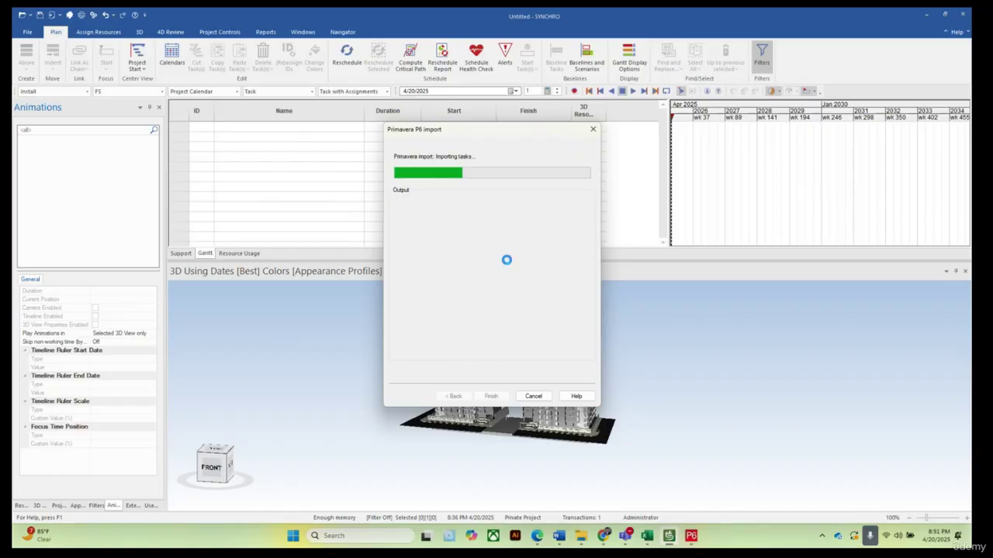
Review the output log of the Primavera P6 import and finish the import
mouse_move(604, 537)
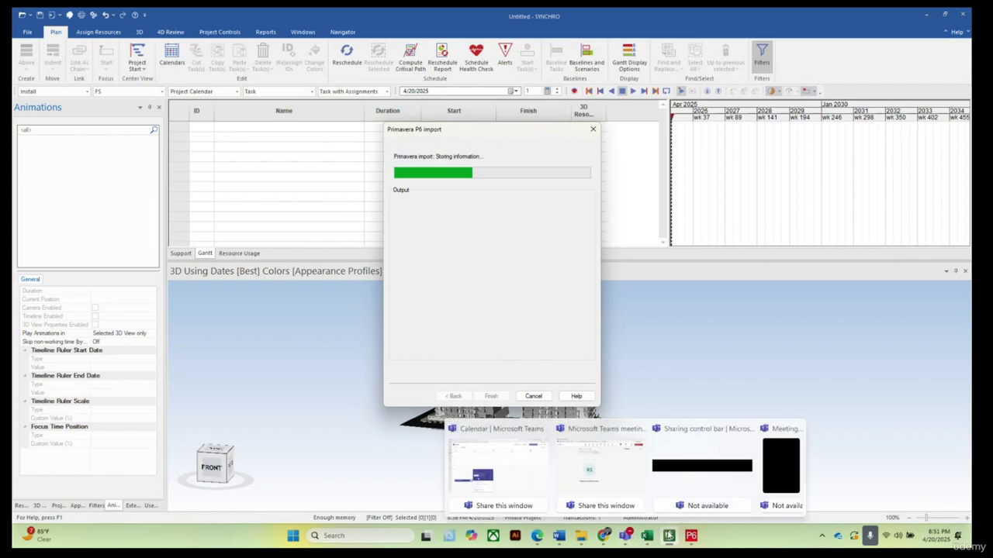
mouse_move(691, 535)
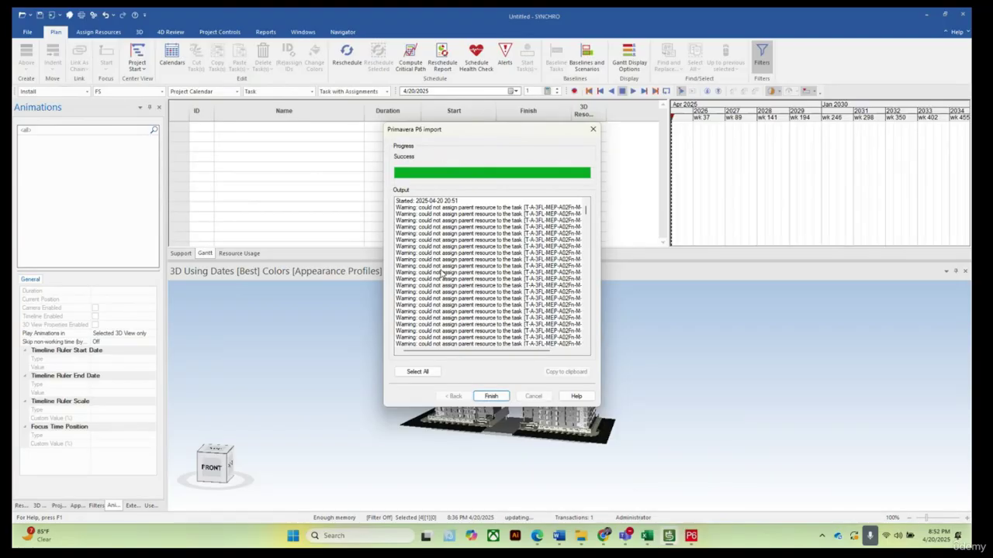
scroll(481, 238, "down", 1)
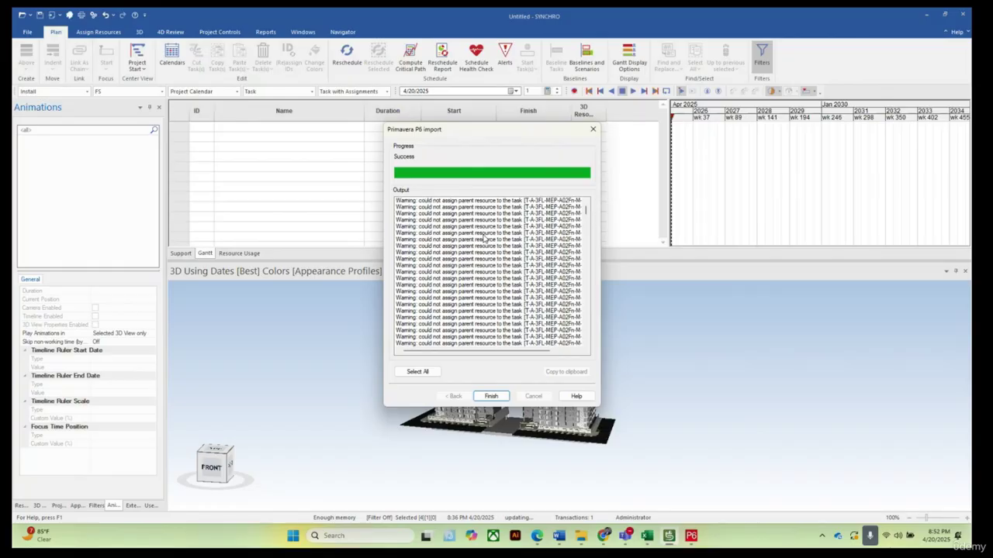
scroll(483, 238, "down", 10)
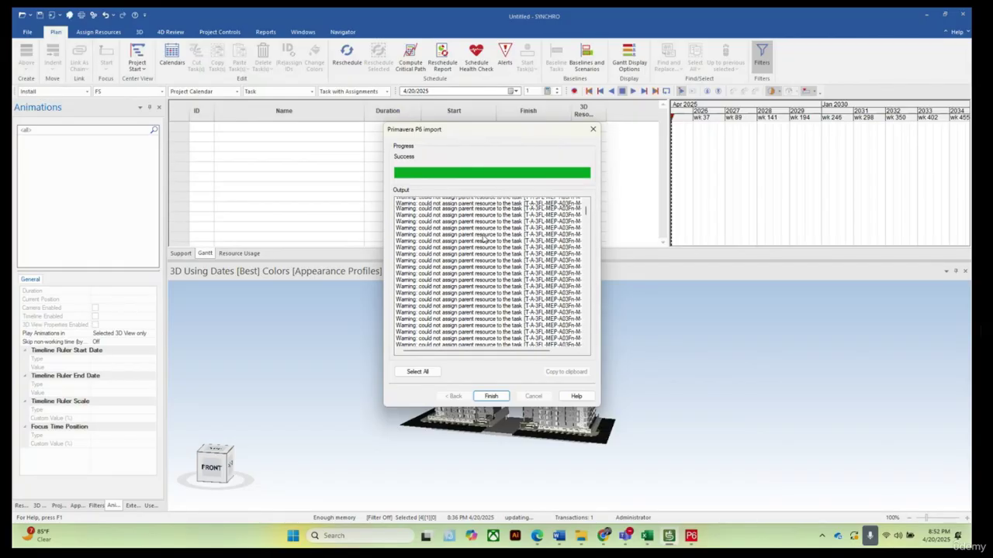
scroll(482, 239, "down", 10)
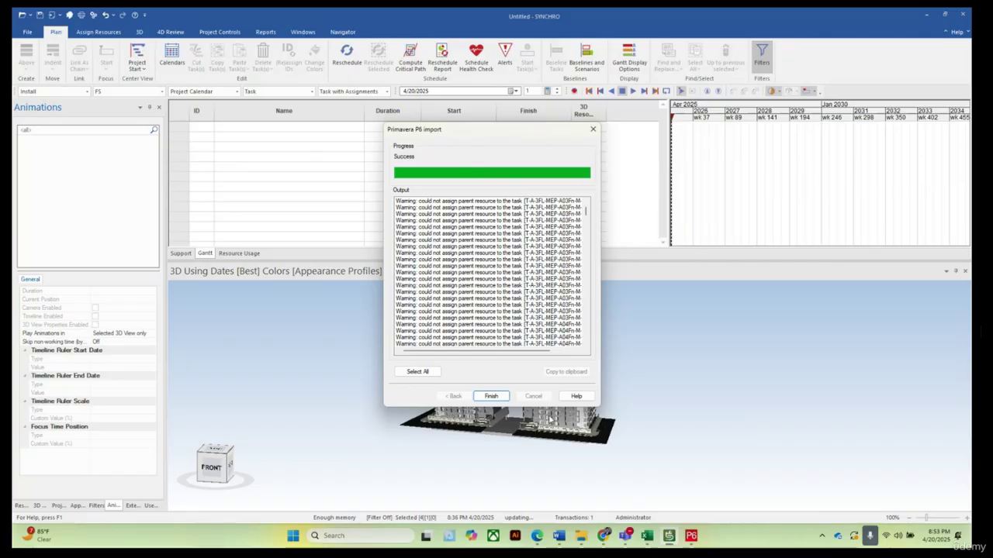
left_click(491, 396)
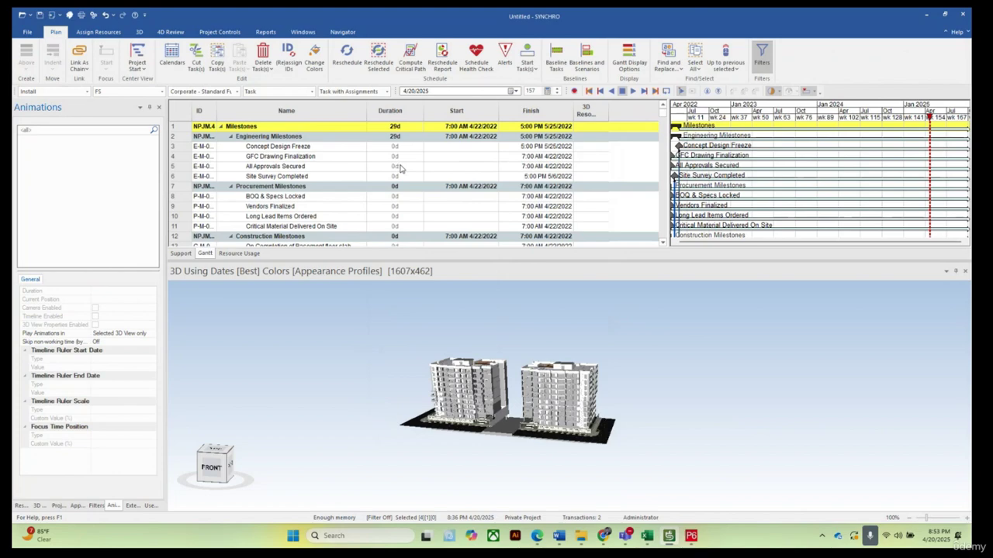
Examine the imported milestone, engineering and detailed design tasks in the Gantt table, ending at the first task
scroll(381, 166, "down", 2)
scroll(381, 166, "up", 2)
scroll(384, 166, "down", 3)
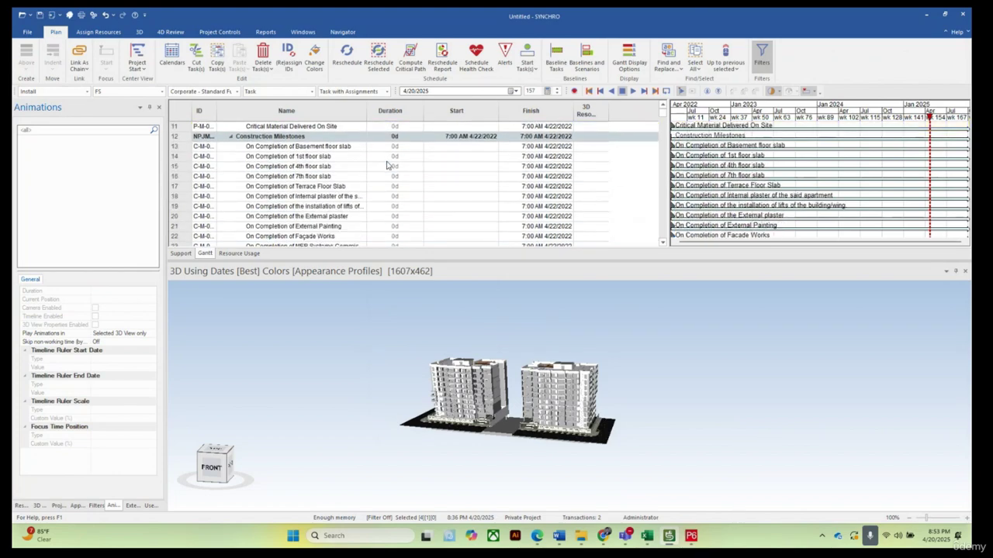
scroll(387, 165, "down", 8)
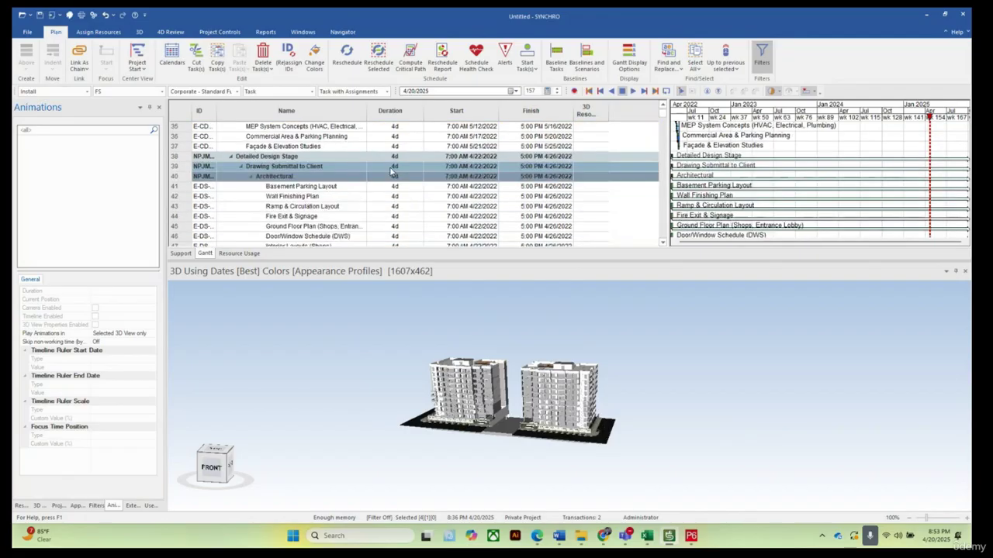
scroll(392, 171, "down", 15)
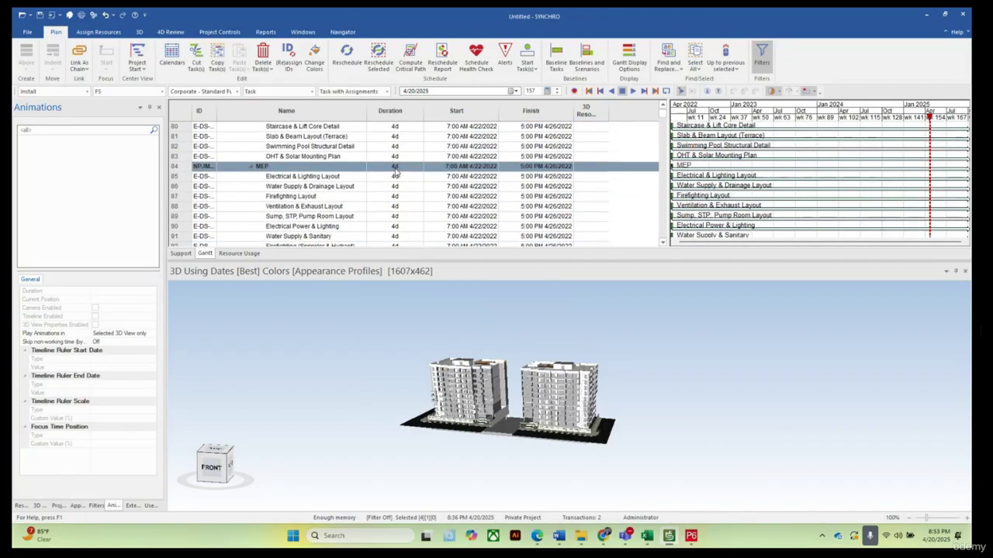
scroll(395, 172, "down", 2)
scroll(404, 175, "up", 2)
scroll(416, 178, "down", 4)
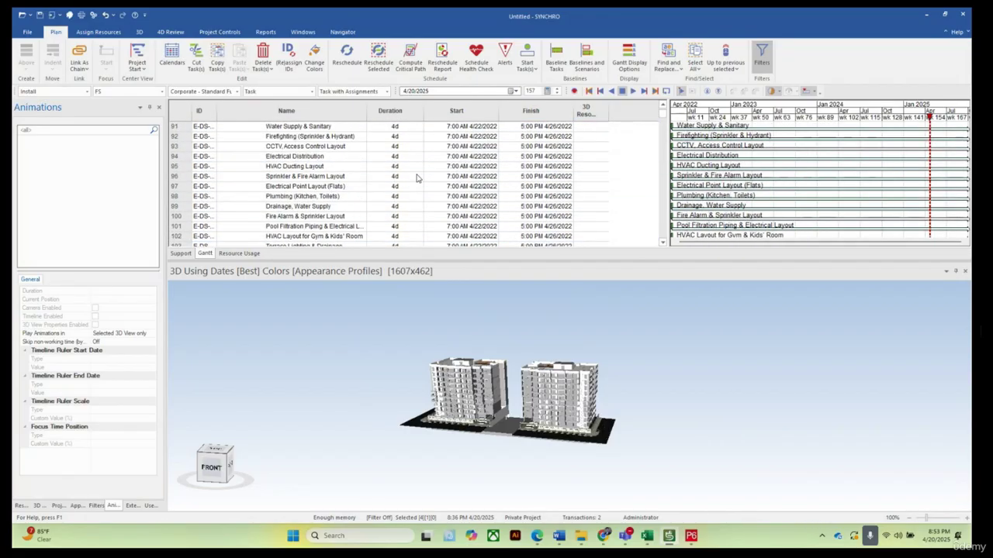
scroll(435, 174, "up", 13)
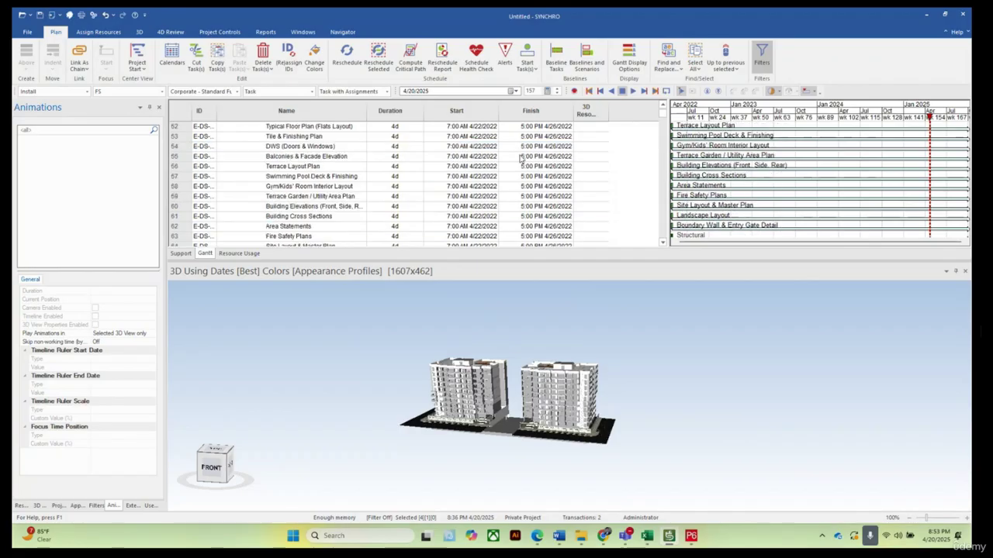
scroll(522, 158, "up", 15)
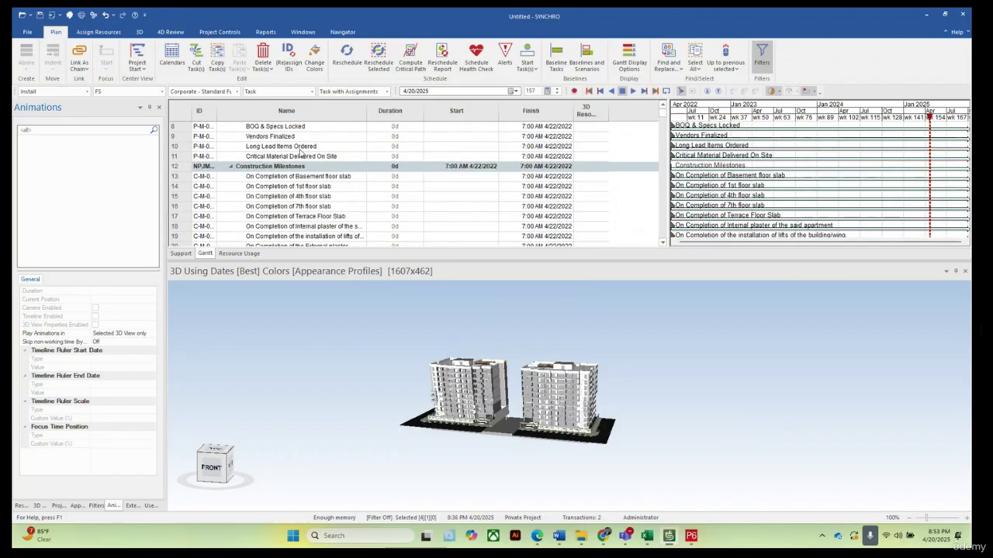
scroll(301, 153, "up", 3)
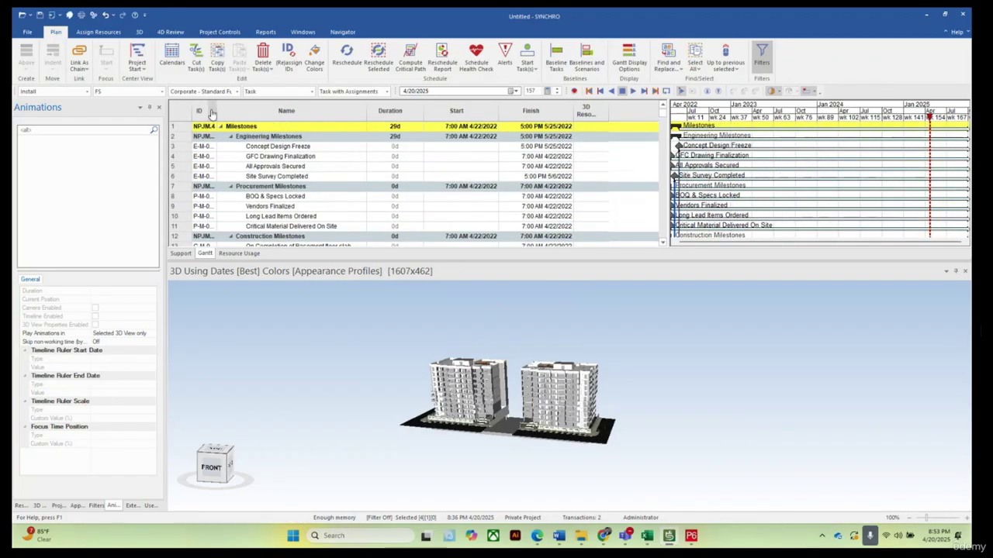
Widen the ID column to show full task IDs and collapse the Milestones, Engineering and Procurement groups
left_click_drag(218, 112, 246, 115)
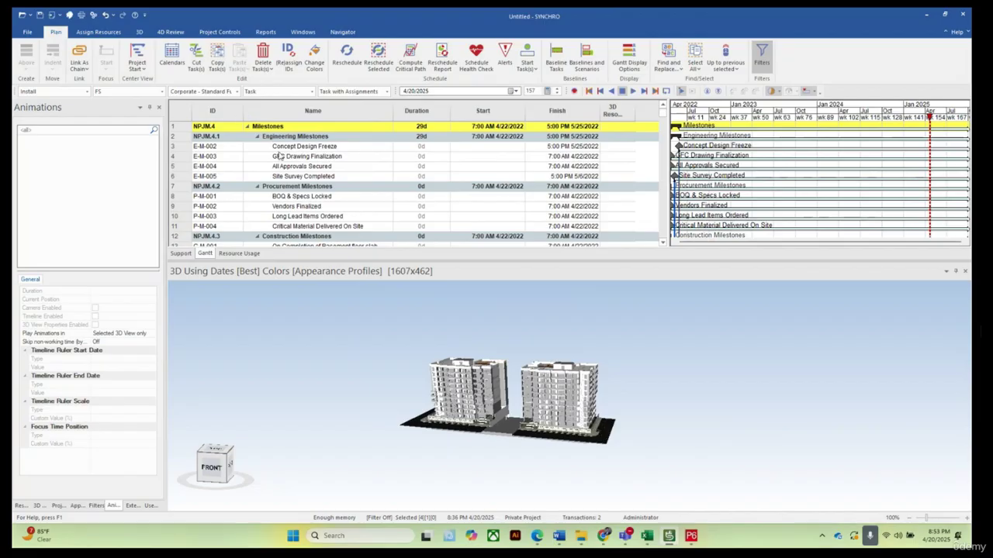
left_click(249, 128)
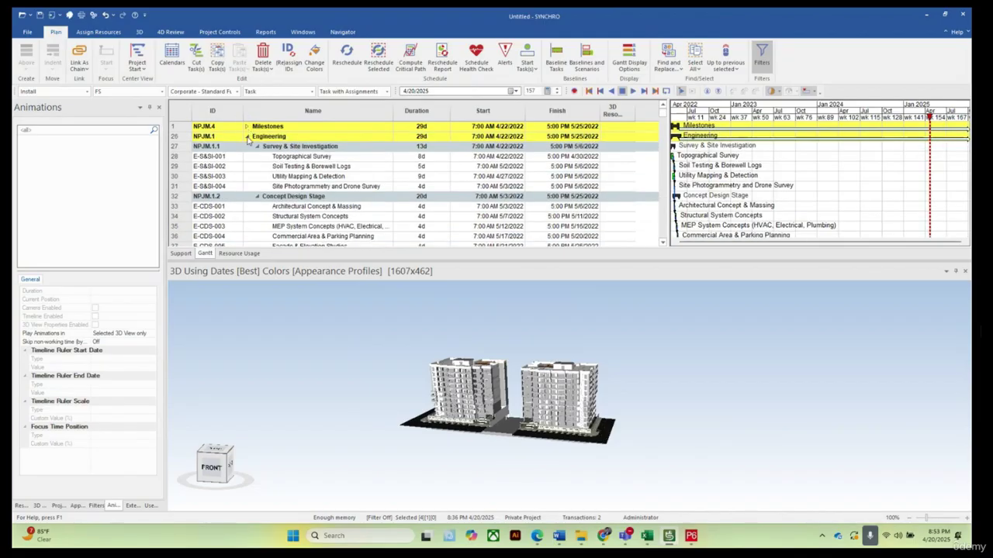
left_click(248, 138)
left_click(248, 148)
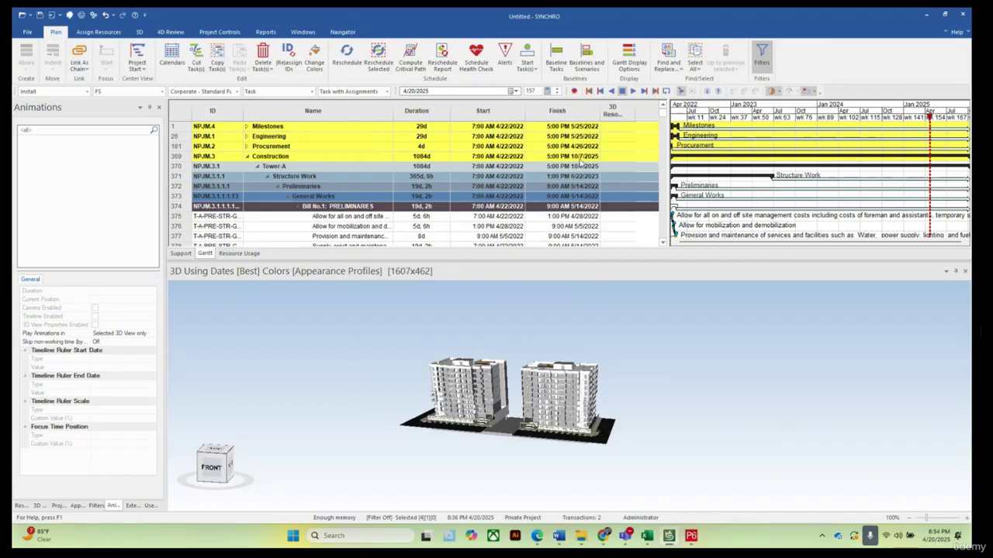
Switch to Primavera P6, check the NPJM project's top-level start and finish dates against the import, and return to SYNCHRO
mouse_move(691, 535)
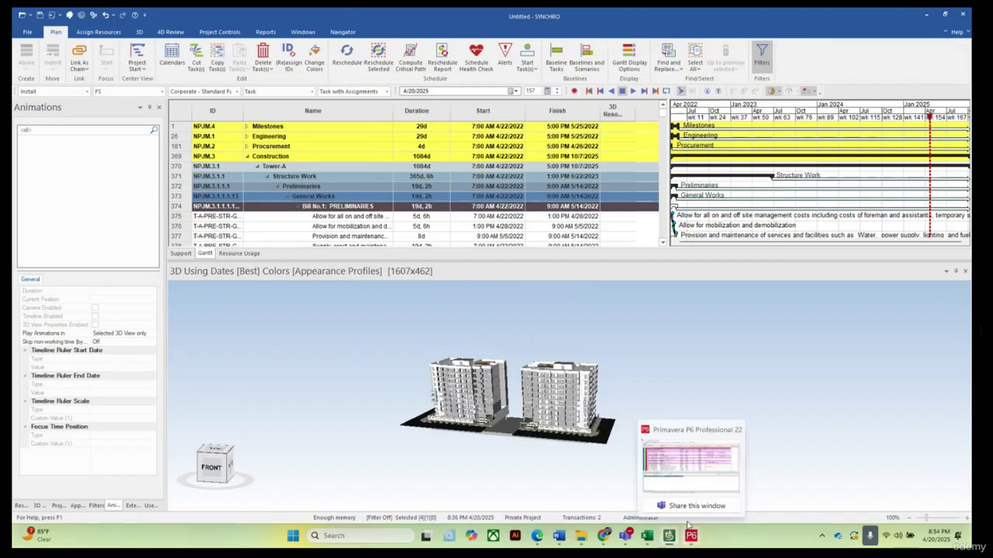
left_click(690, 450)
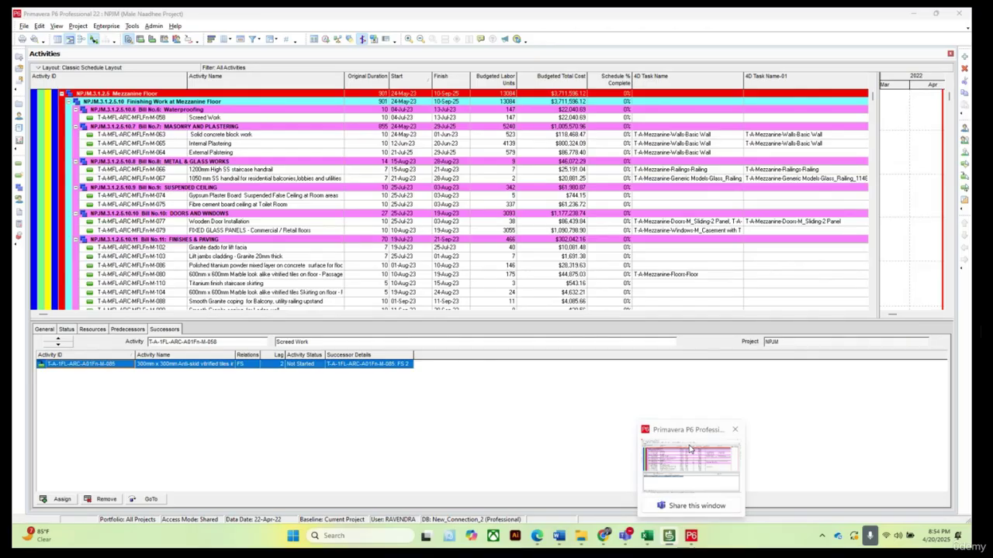
scroll(615, 202, "up", 10)
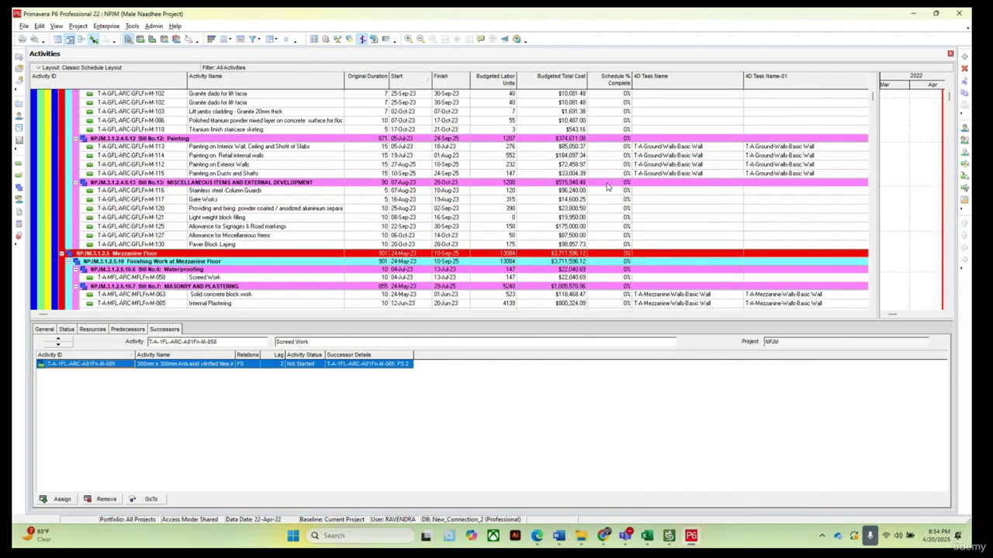
left_click_drag(873, 96, 872, 77)
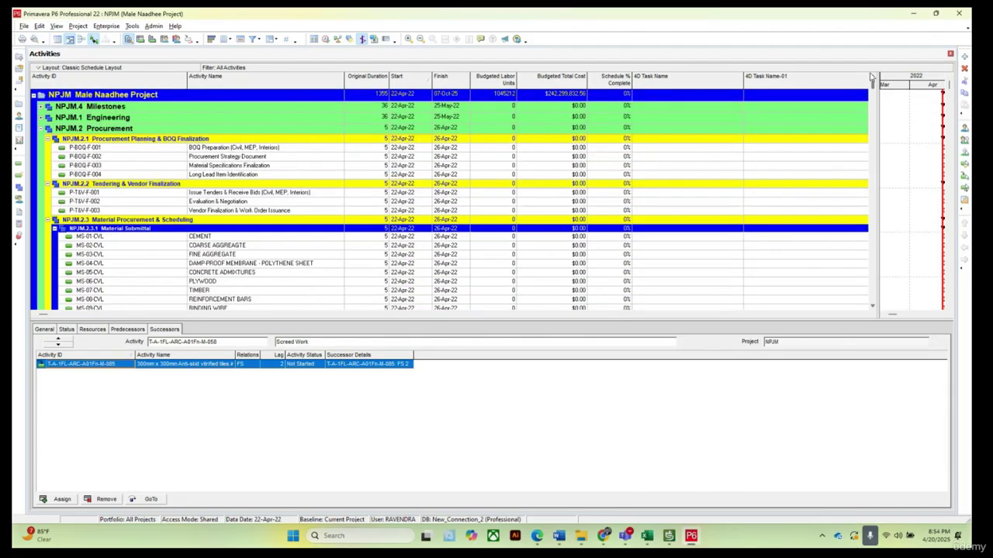
scroll(425, 161, "down", 3)
scroll(425, 164, "up", 3)
left_click(913, 14)
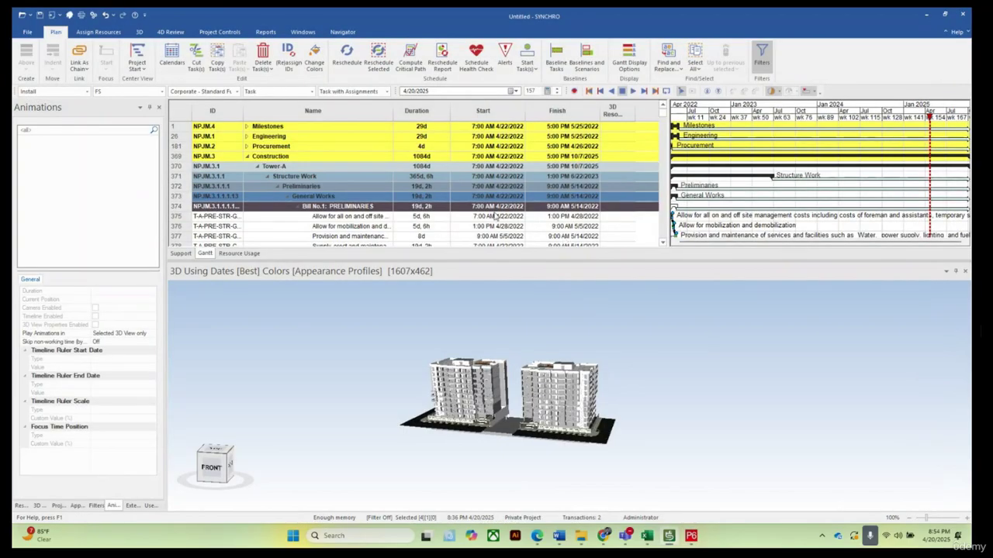
Examine the Tower-A structure work tasks in the Gantt table from Preliminaries through Above Terrace Floor, ending back at the first task
scroll(432, 180, "down", 12)
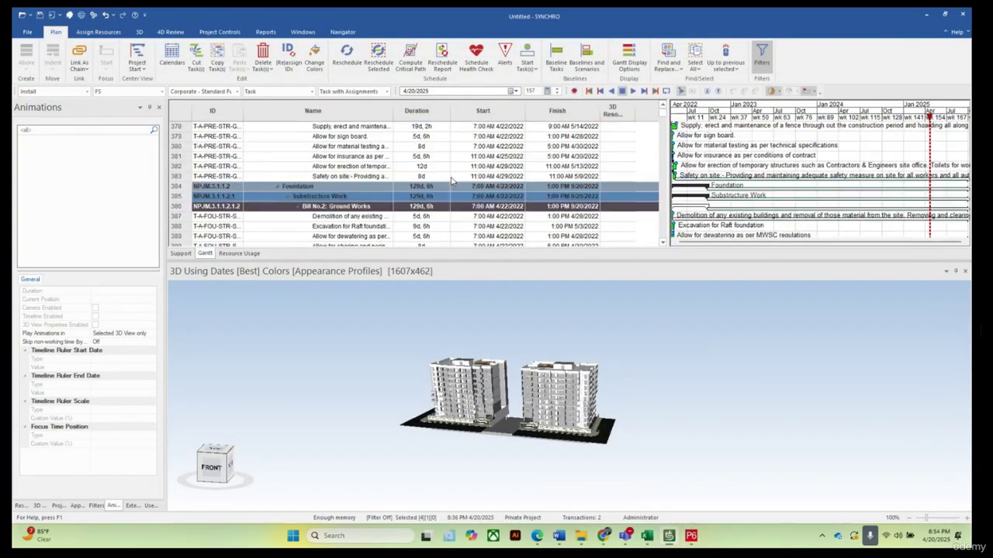
scroll(465, 187, "down", 14)
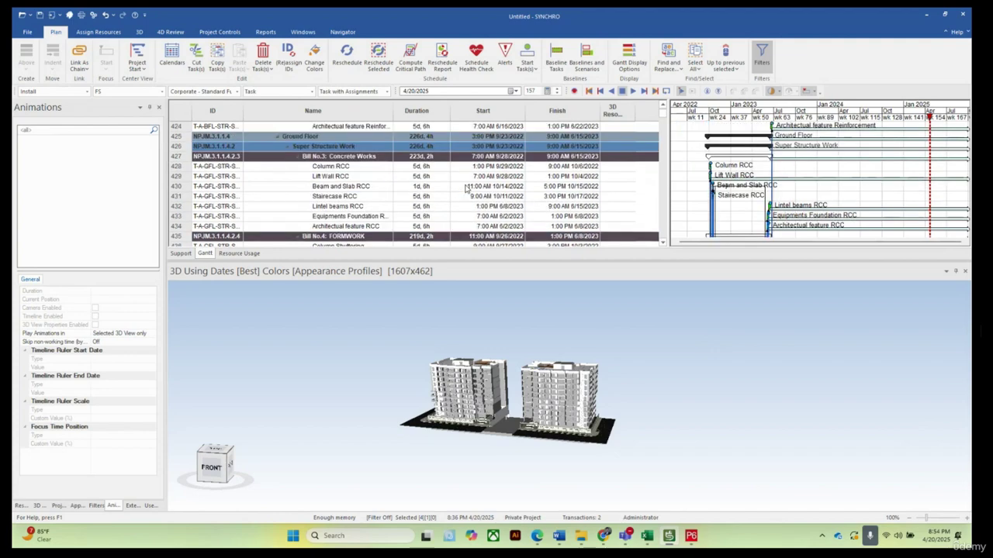
scroll(468, 191, "down", 12)
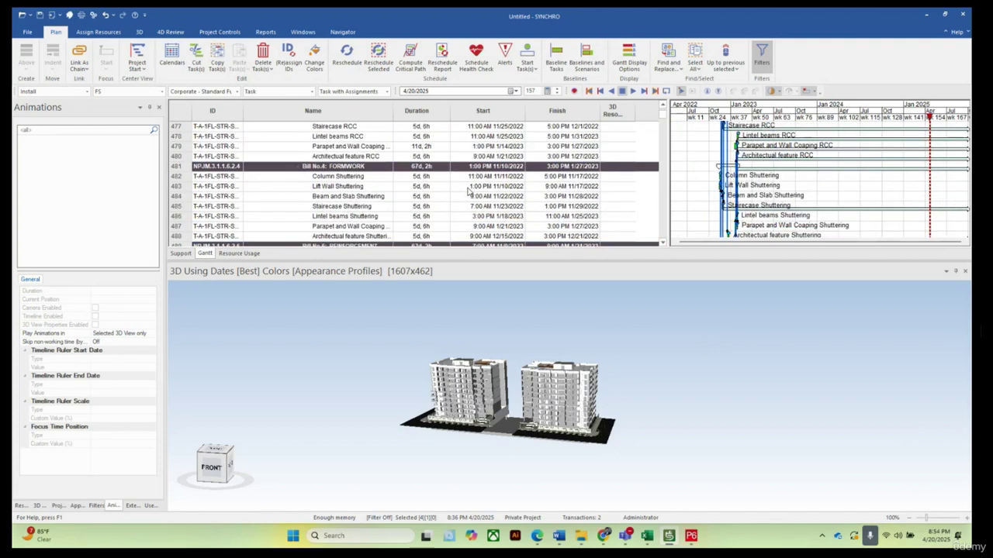
scroll(470, 205, "down", 6)
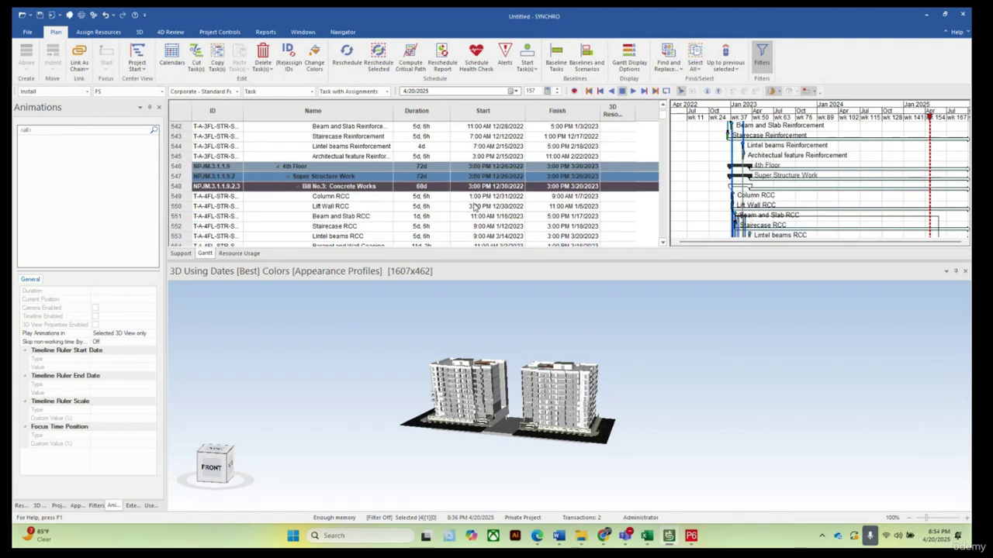
scroll(478, 204, "down", 15)
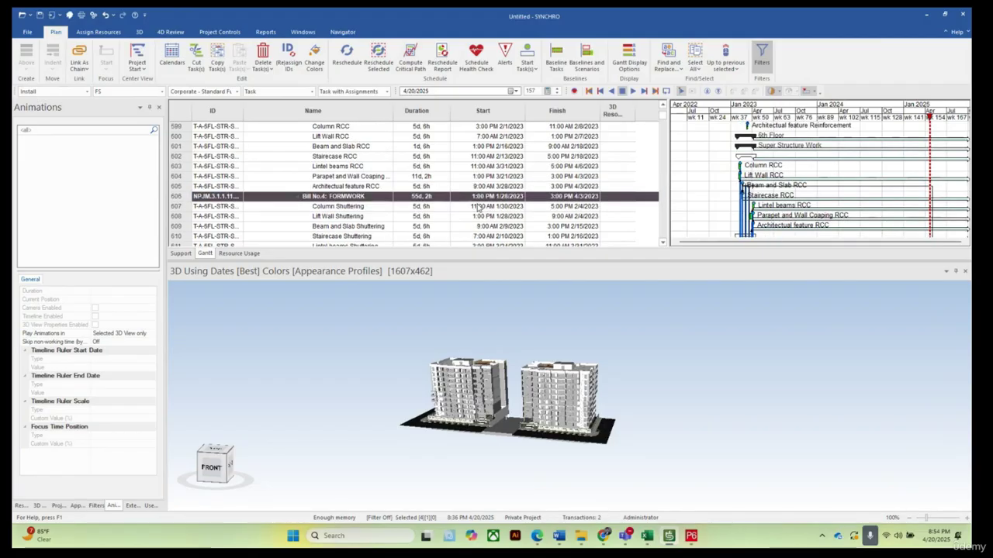
scroll(482, 200, "down", 10)
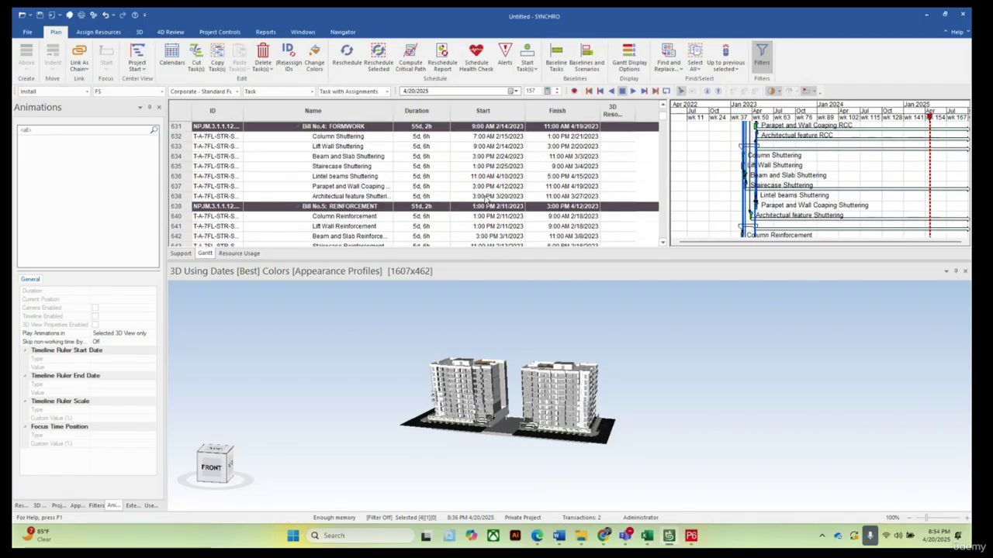
scroll(490, 197, "down", 2)
scroll(493, 200, "down", 4)
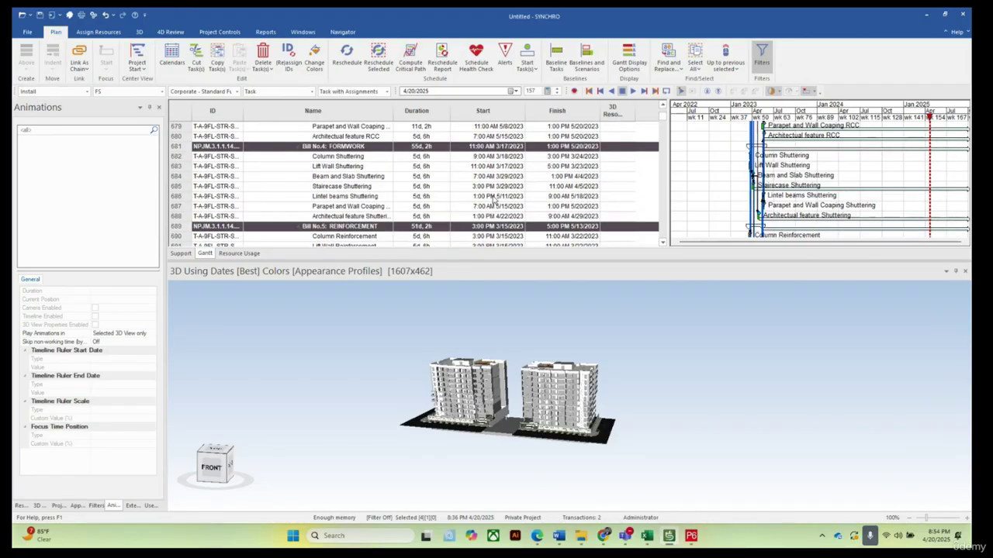
scroll(494, 200, "down", 2)
scroll(496, 200, "up", 13)
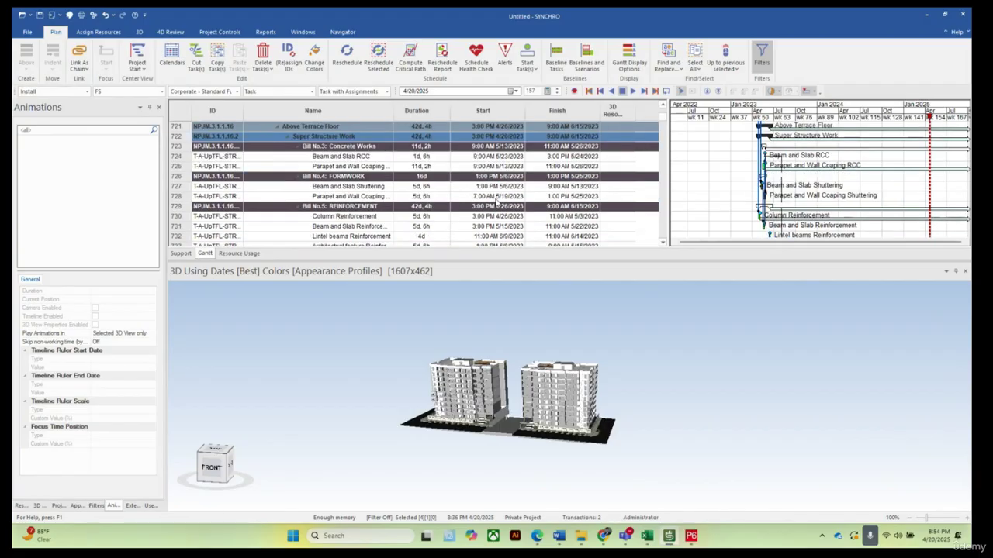
scroll(497, 200, "up", 20)
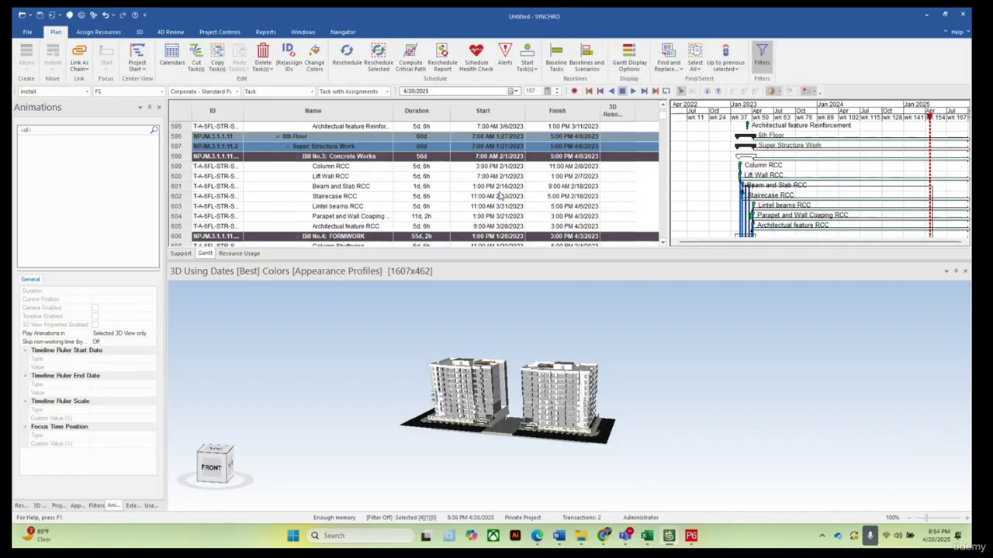
scroll(500, 196, "up", 20)
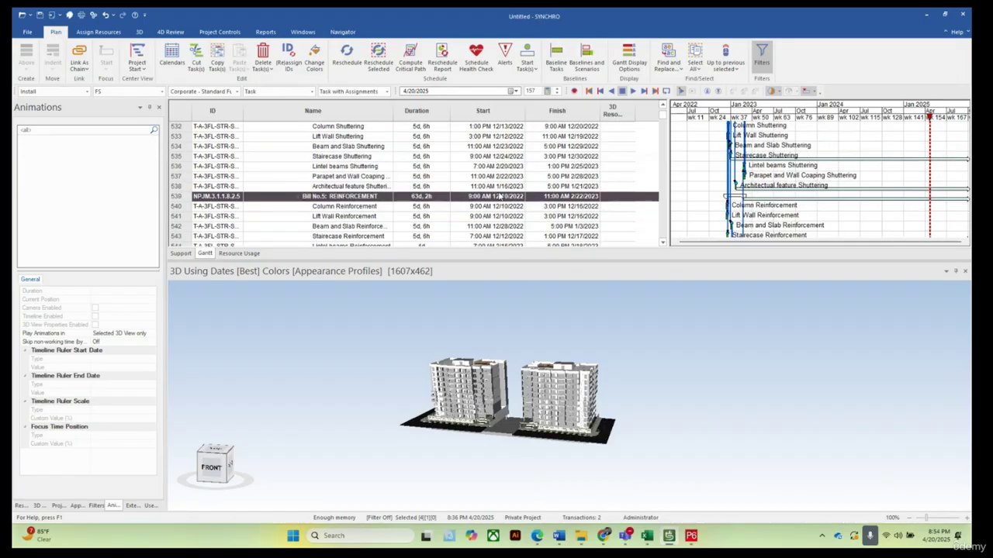
scroll(499, 194, "up", 20)
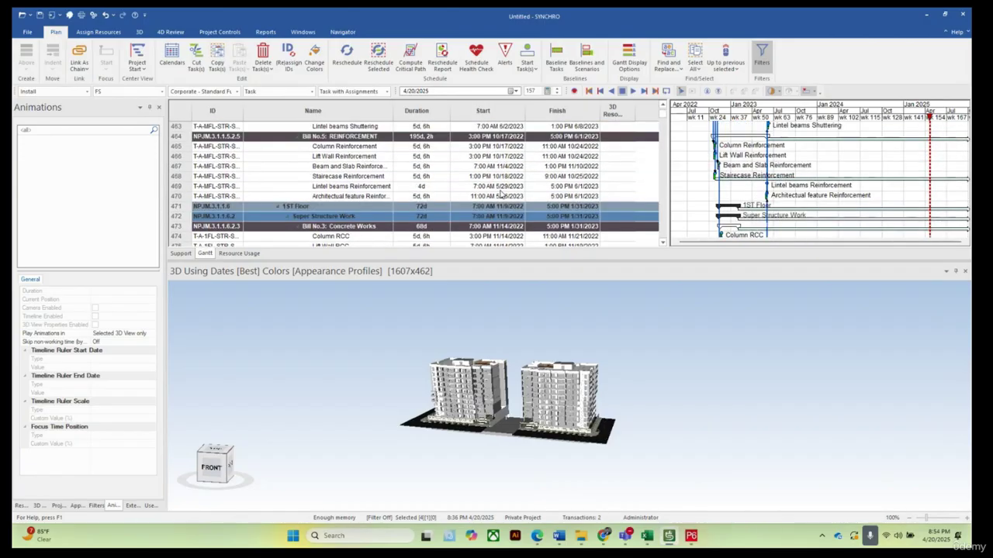
scroll(500, 194, "up", 20)
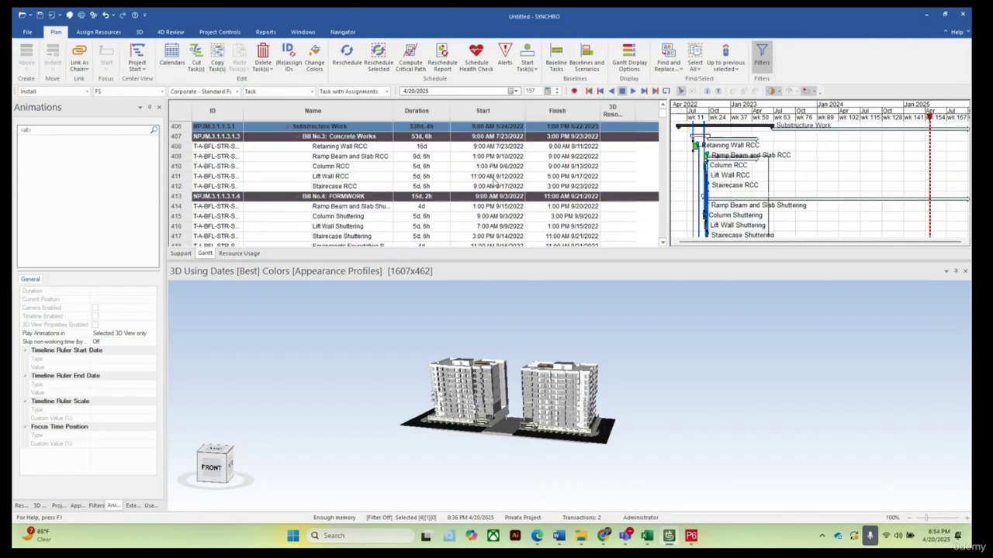
scroll(493, 184, "up", 8)
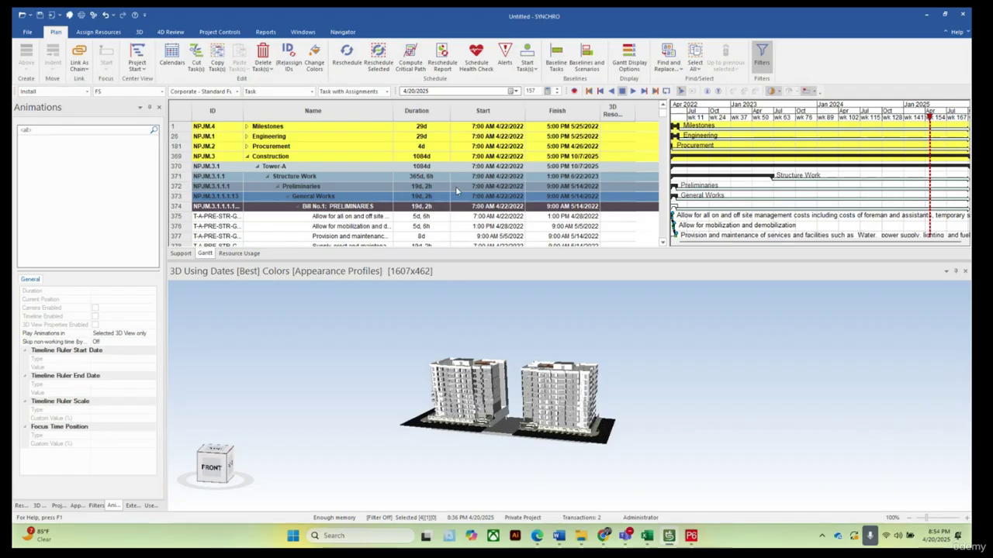